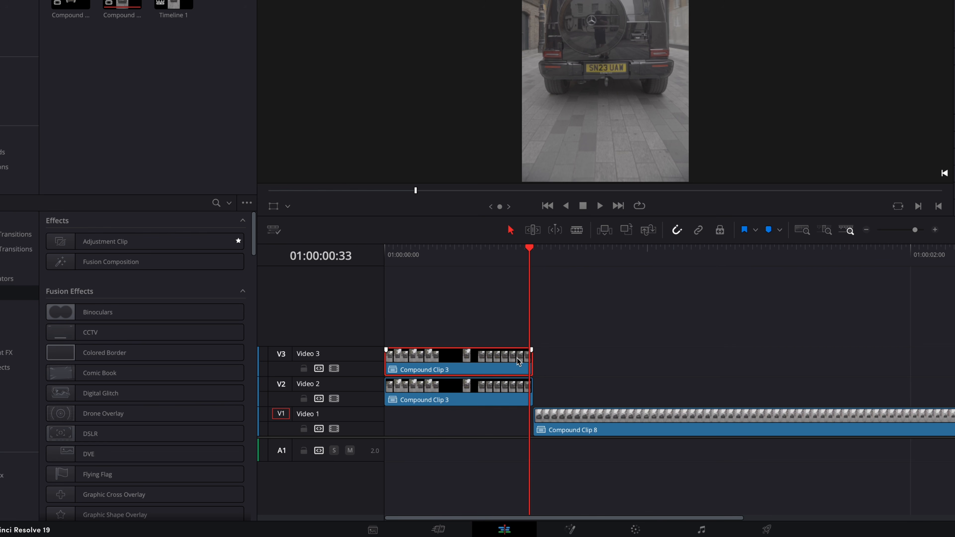
Apply Freeze Frame to the Compound Clip 3 copy on Video 3 at 01:00:00:33 and delete its portion before the playhead
right_click(517, 360)
left_click(542, 169)
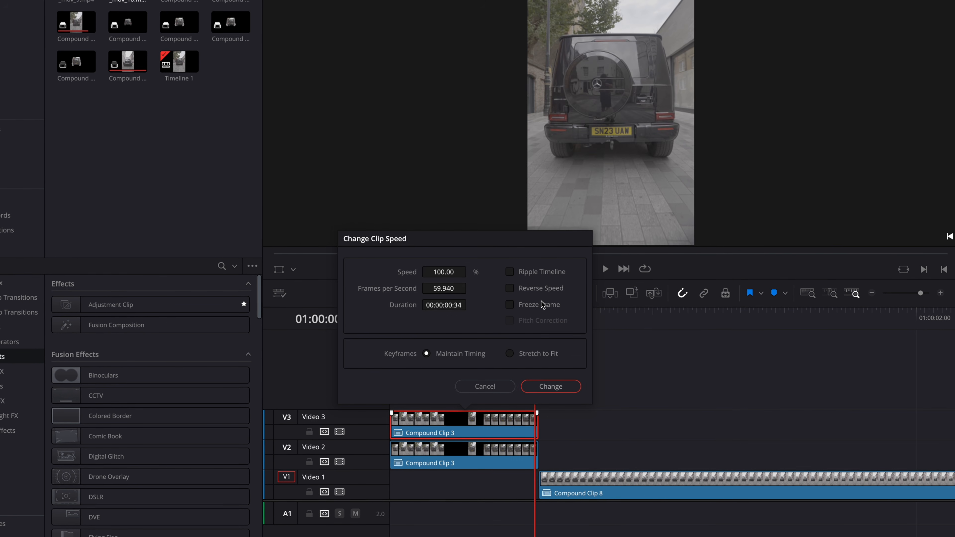
left_click(541, 390)
key("BackSpace")
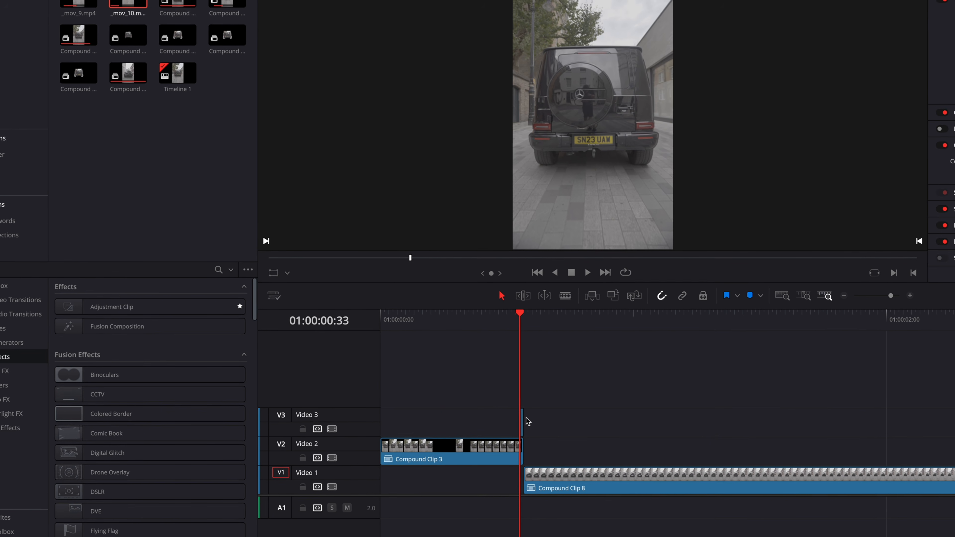
Extend the remaining freeze-frame clip and place it on Video 2 directly after Compound Clip 3, above Compound Clip 8
left_click(820, 297)
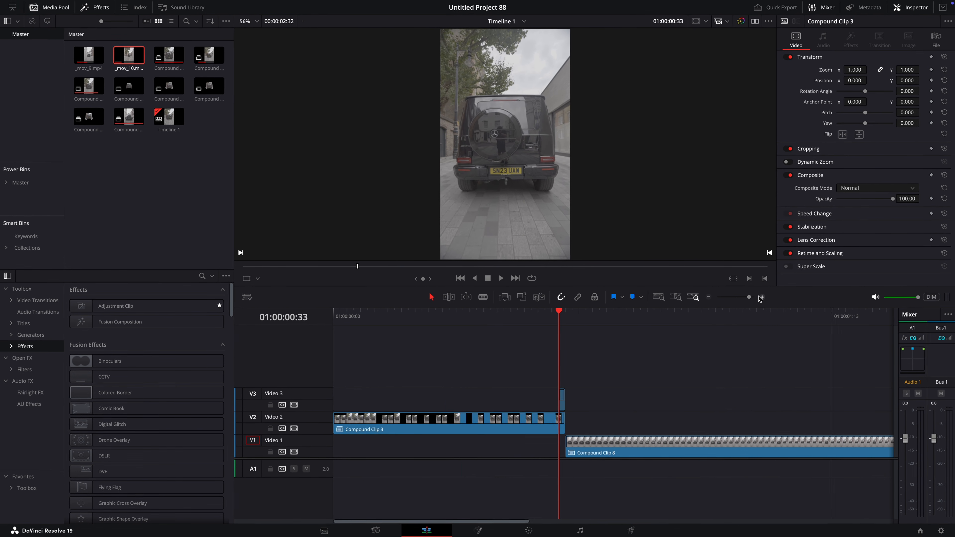
left_click(821, 297)
left_click_drag(626, 395, 772, 395)
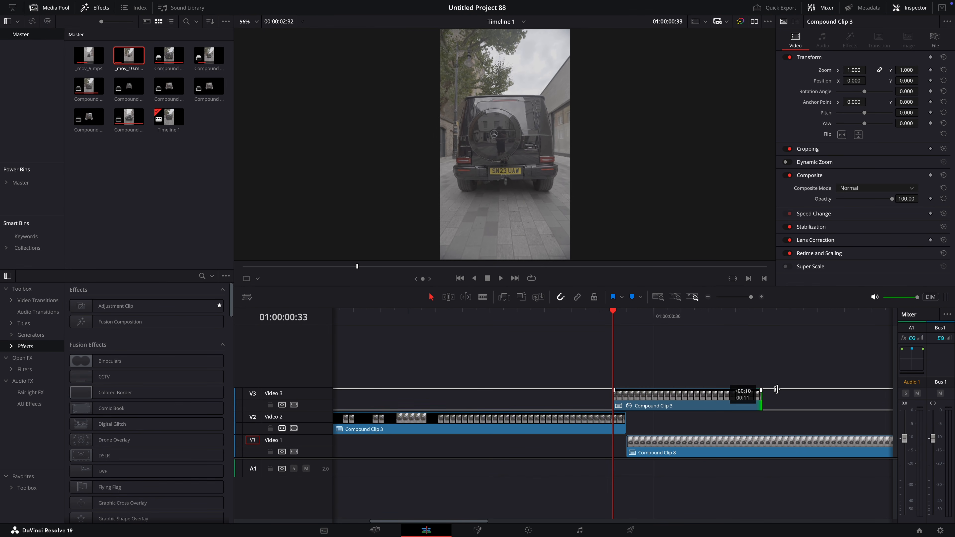
left_click(708, 297)
left_click_drag(469, 394, 776, 427)
key("space")
key("space")
left_click(450, 319)
key("space")
key("space")
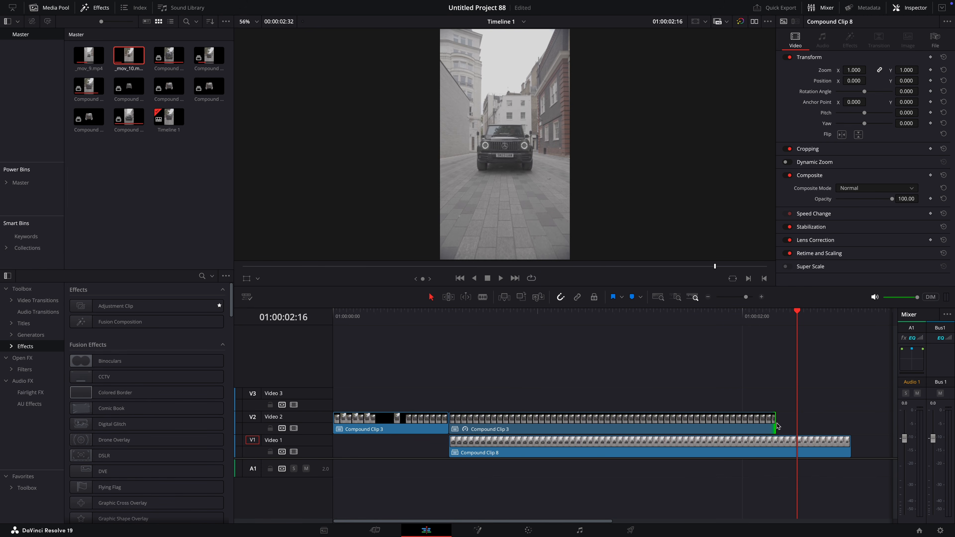
Turn the extended freeze-frame clip on Video 2 into a new compound clip and open it in Fusion at its first frame
left_click(450, 316)
right_click(489, 421)
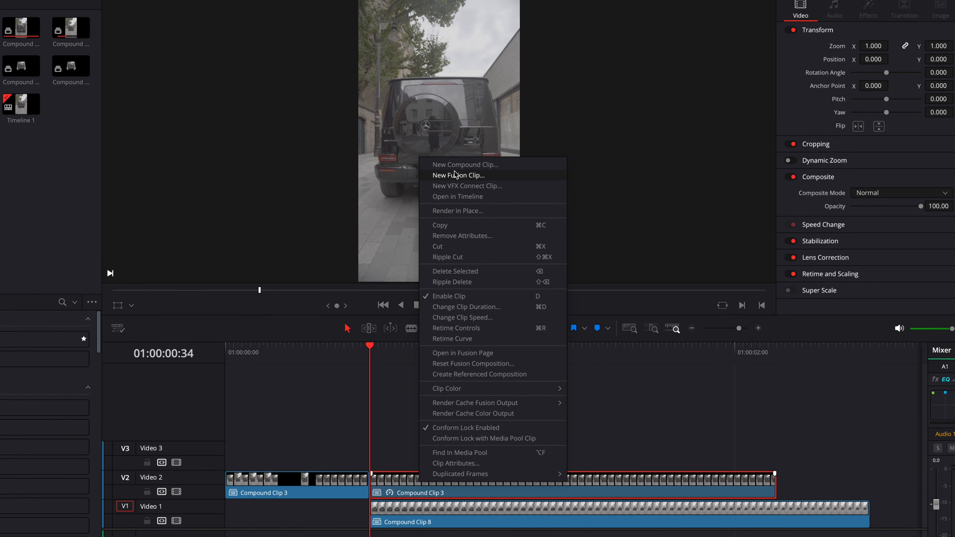
left_click(457, 165)
left_click(473, 326)
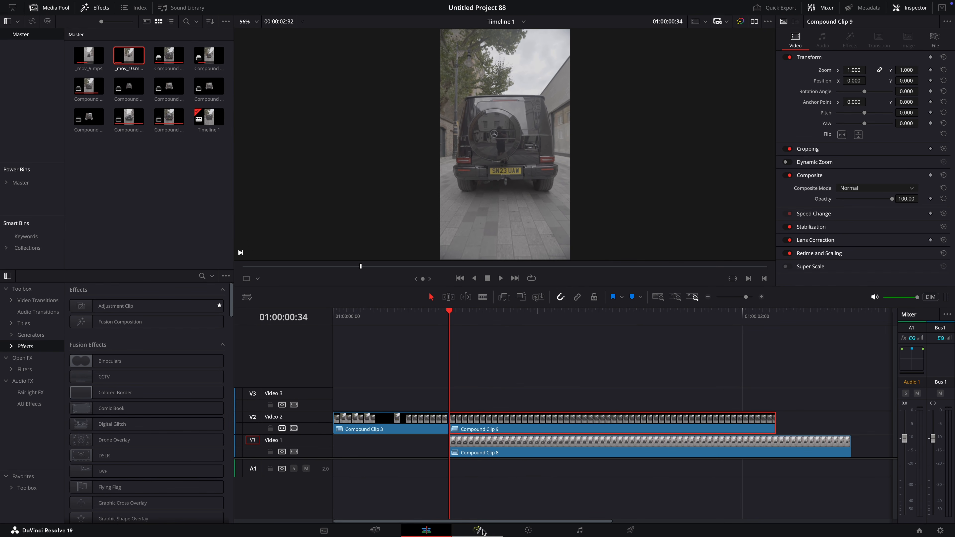
key("shift+5")
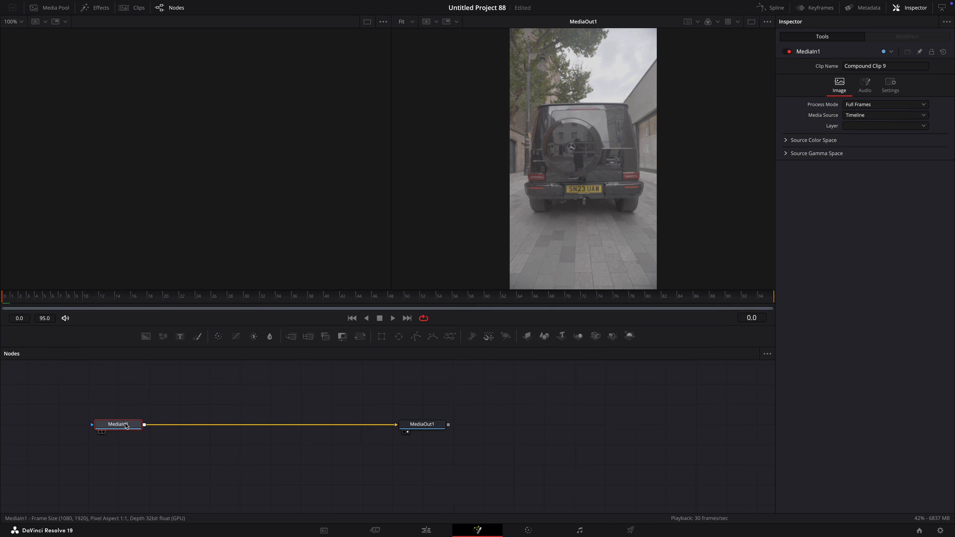
Insert a Merge node between MediaIn1 and MediaOut1, and attach a Polygon mask with Invert enabled to MediaIn1
left_click_drag(325, 336, 199, 426)
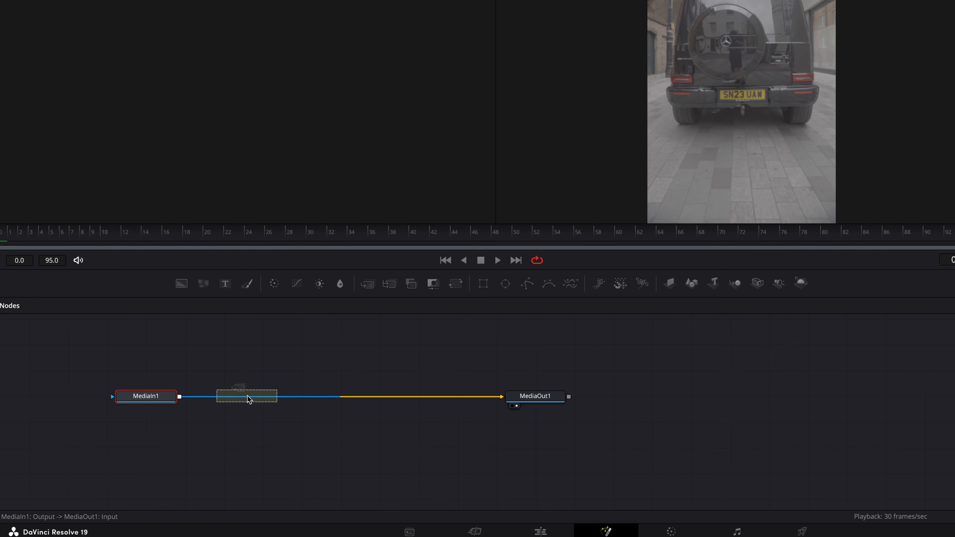
left_click_drag(163, 395, 257, 392)
left_click_drag(255, 339, 254, 351)
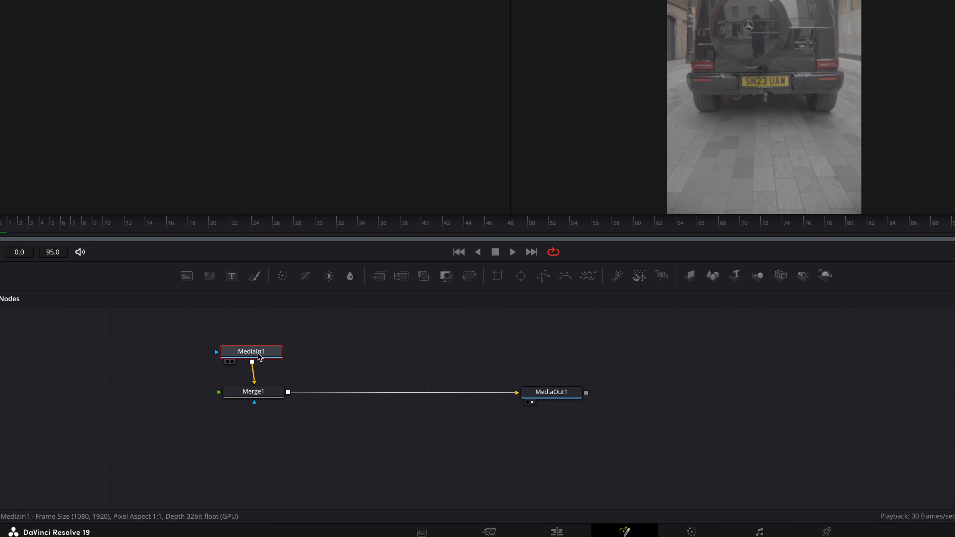
left_click_drag(543, 276, 256, 360)
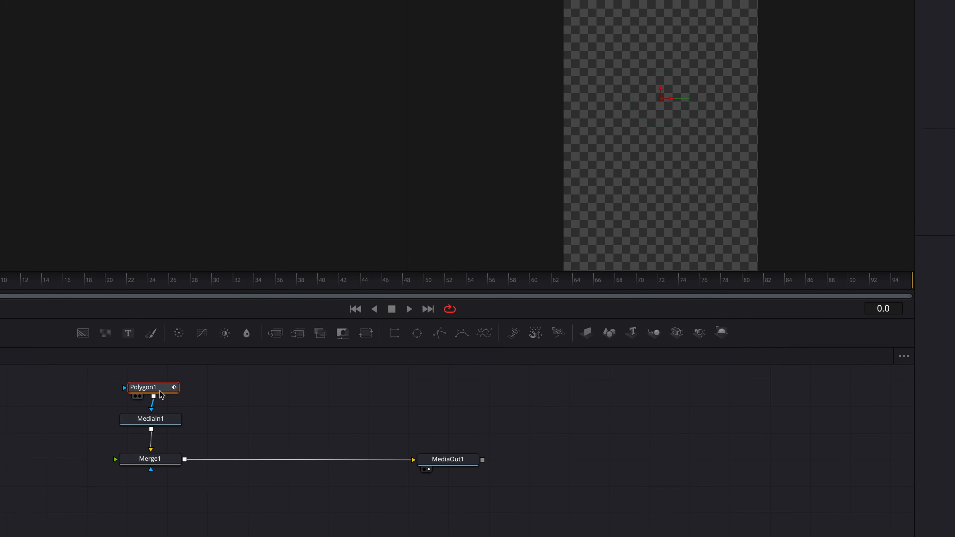
left_click(903, 134)
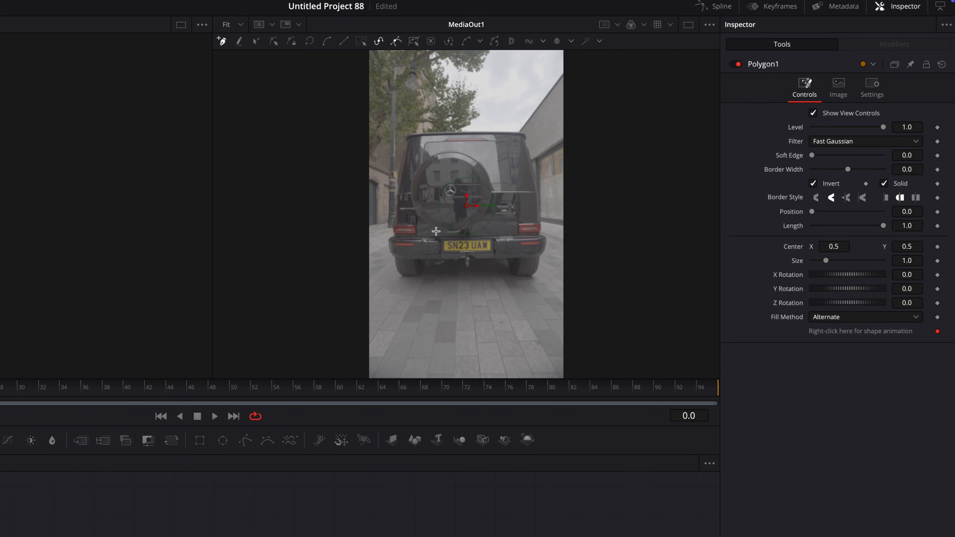
Trace the right part of the car's rear bumper with Polygon1, starting beside the number plate and following the outer corner
scroll(436, 231, "up", 3)
scroll(444, 271, "down", 2)
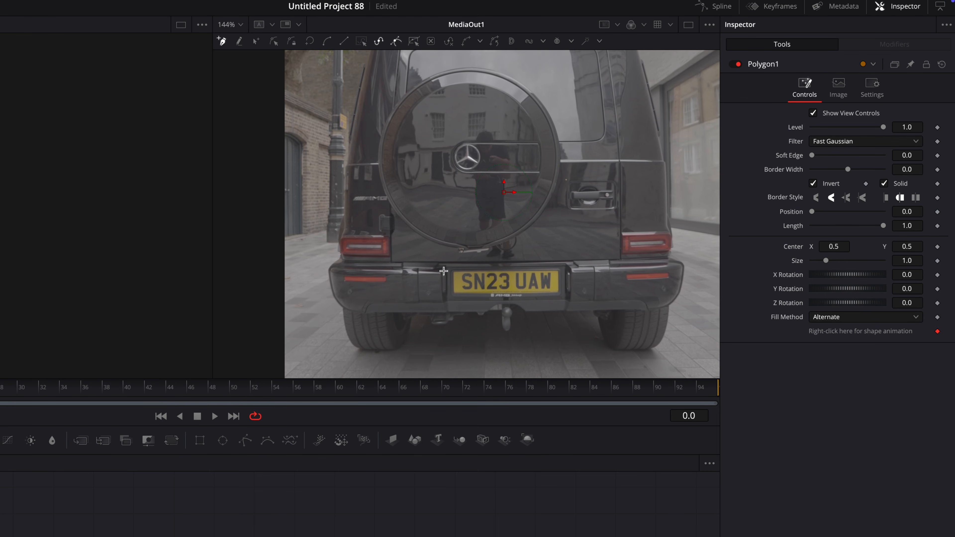
scroll(528, 277, "right", 3)
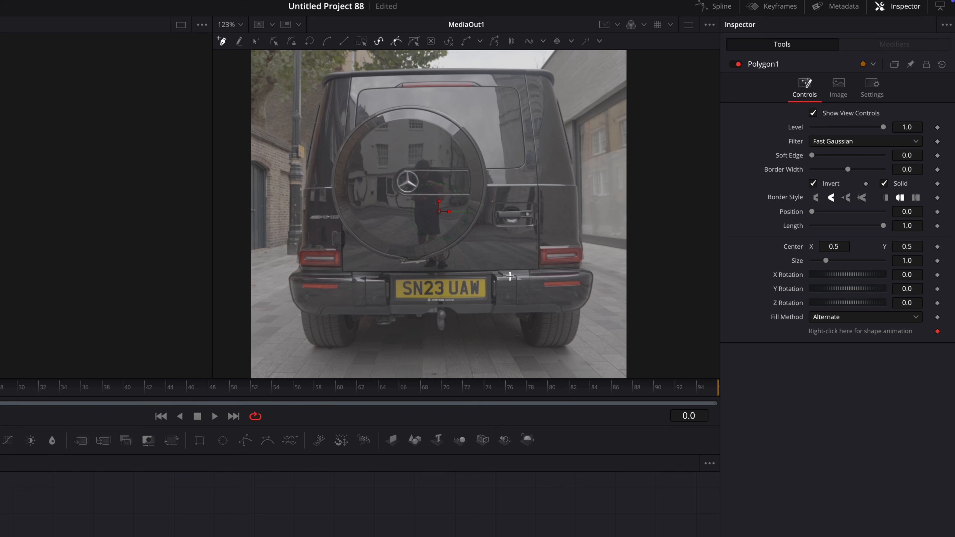
mouse_move(489, 272)
left_mouse_down()
mouse_move(516, 272)
mouse_move(500, 266)
left_mouse_up()
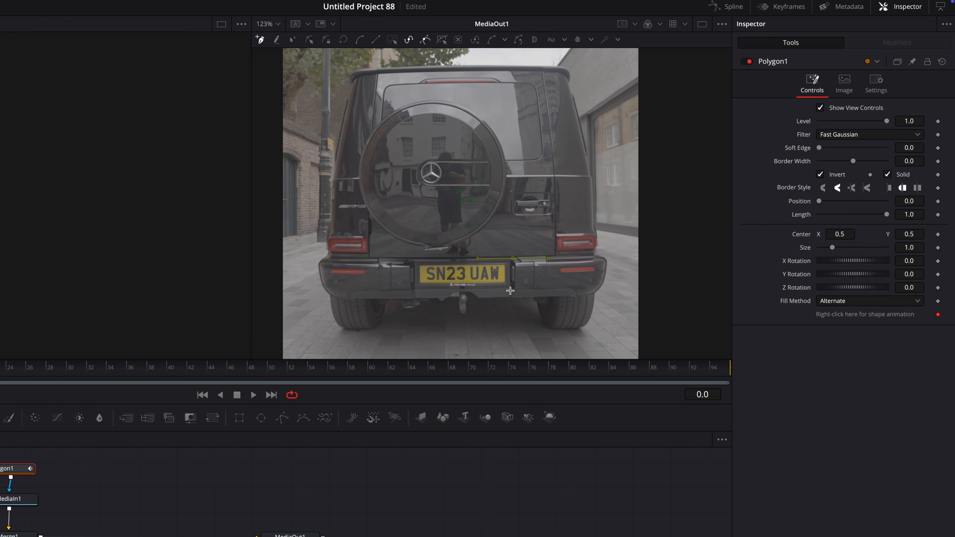
left_click(500, 306)
left_click(571, 305)
left_click_drag(591, 294, 594, 287)
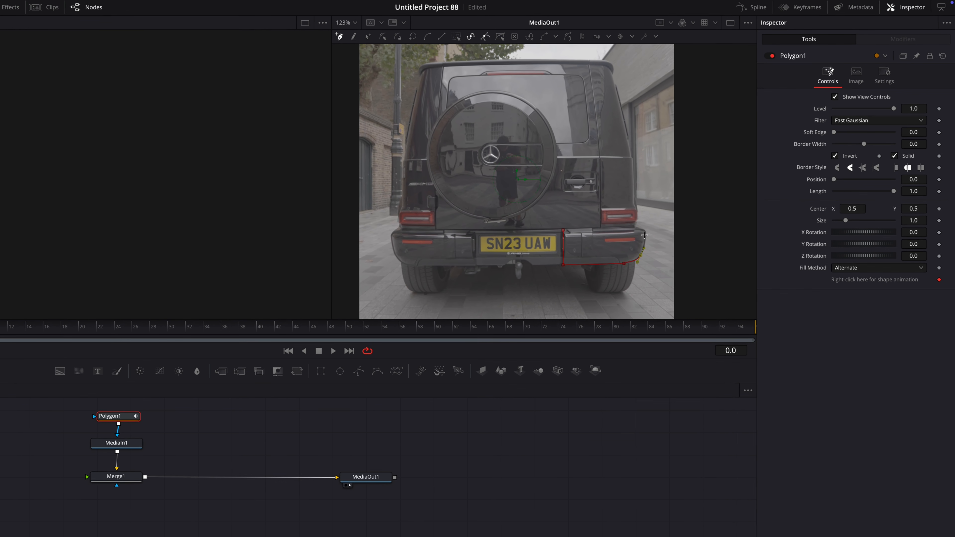
left_click(645, 233)
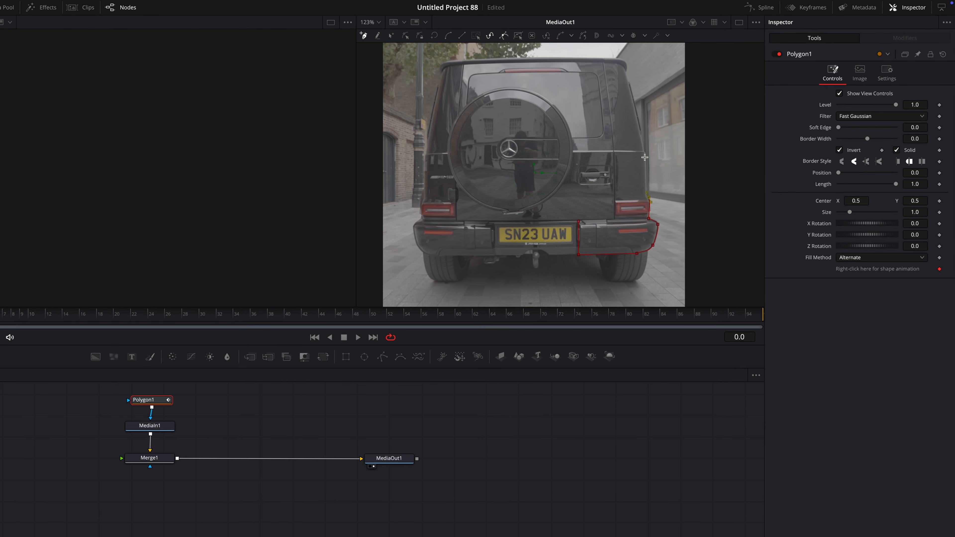
Continue the Polygon1 outline around the right taillight and rear pillar, close it at the bumper, and turn off Invert
left_click(637, 227)
left_click_drag(636, 205, 634, 186)
scroll(632, 170, "down", 1)
left_click(632, 158)
scroll(649, 89, "down", 1)
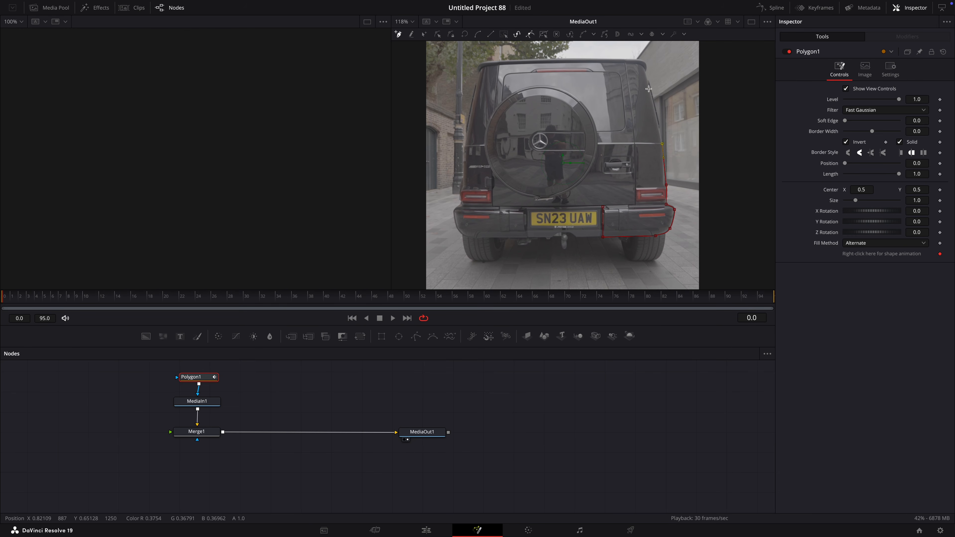
scroll(626, 66, "down", 1)
left_click(627, 68)
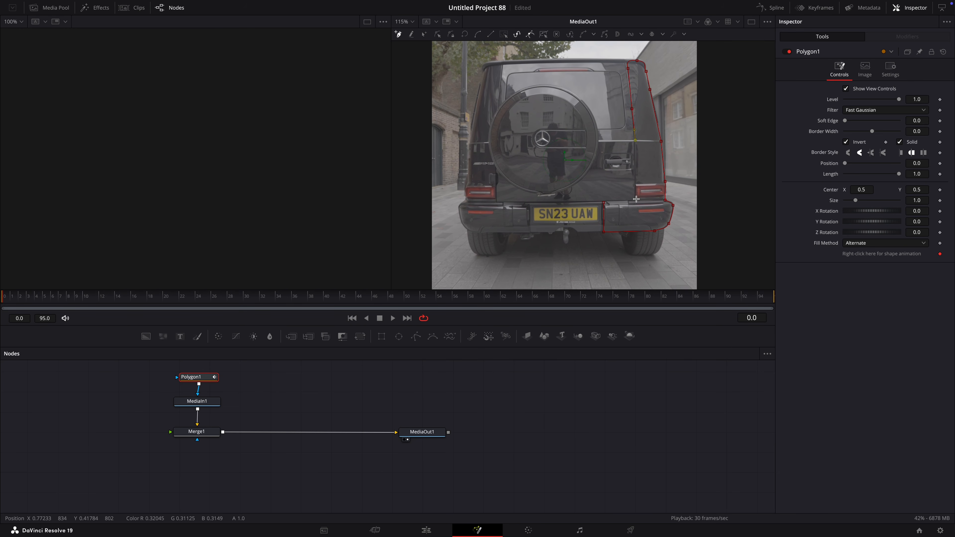
left_click(605, 203)
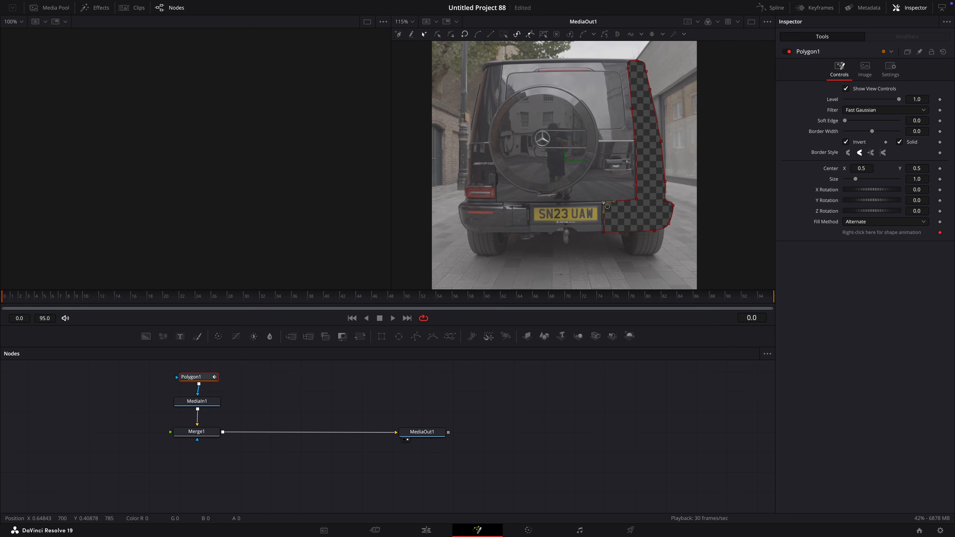
left_click(846, 142)
Duplicate the Polygon1, MediaIn1 and Merge1 nodes and connect the copy as a second branch between Merge1 and MediaOut1
left_click_drag(182, 475, 218, 357)
key("ctrl+c")
key("ctrl+v")
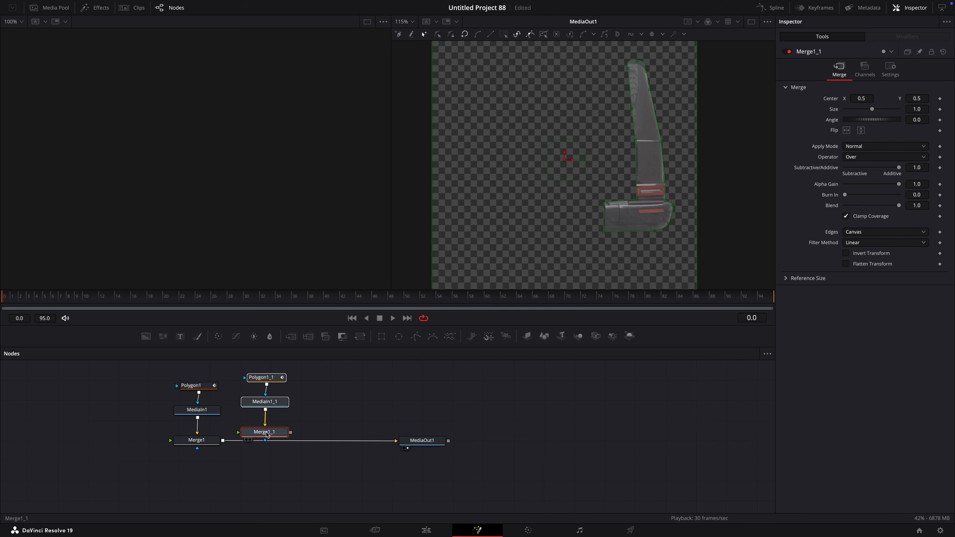
left_click(323, 411)
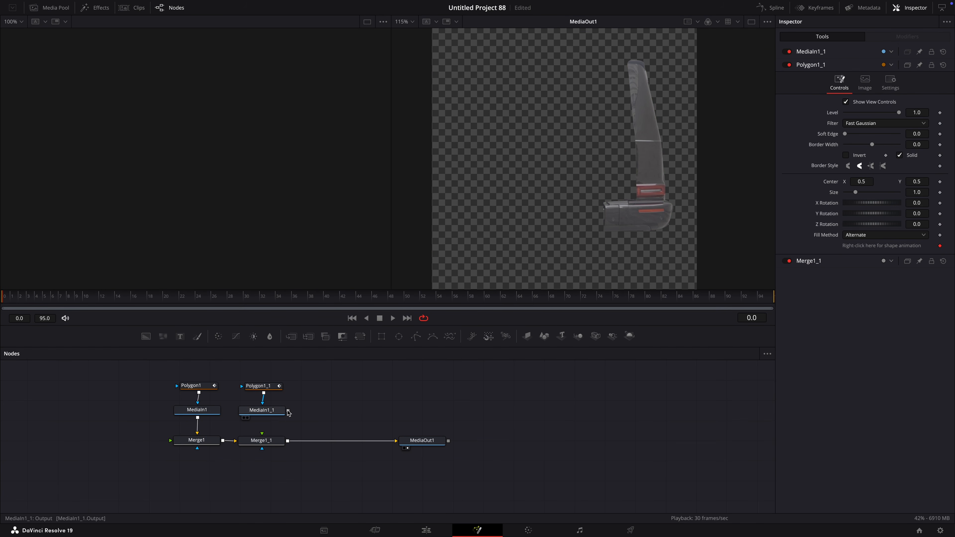
Reset Polygon1_1 and retrace it inverted around the car's left bumper, taillight and rear pillar, ending with Invert off
left_click(275, 388)
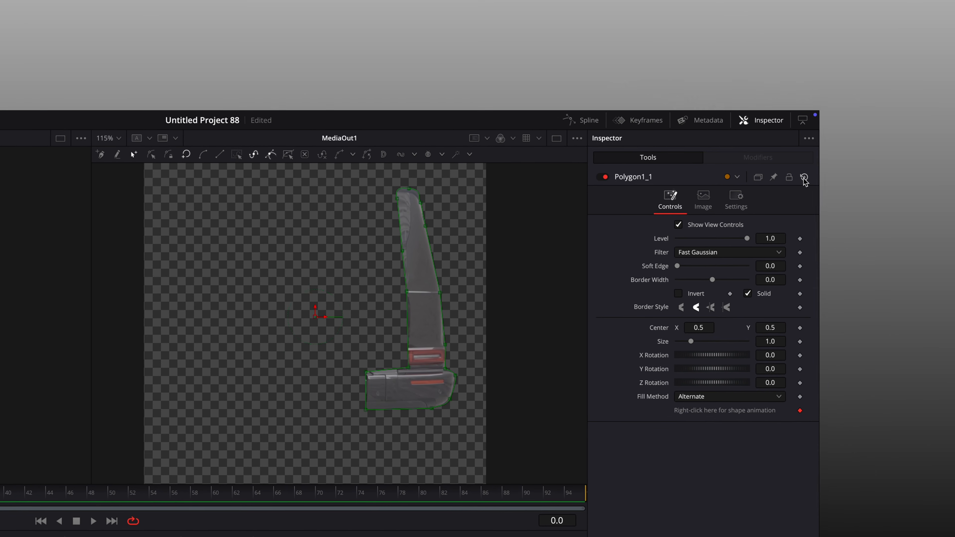
left_click(678, 293)
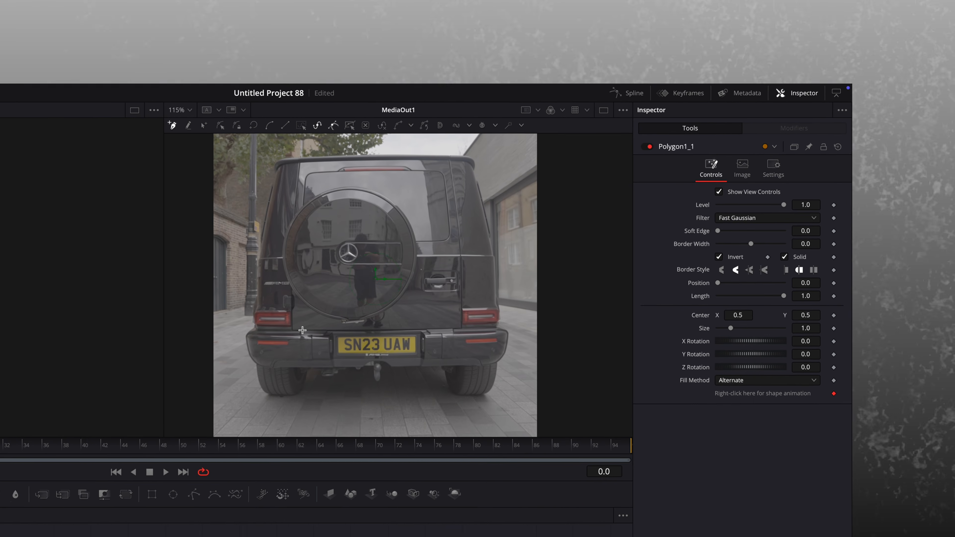
left_click(262, 417)
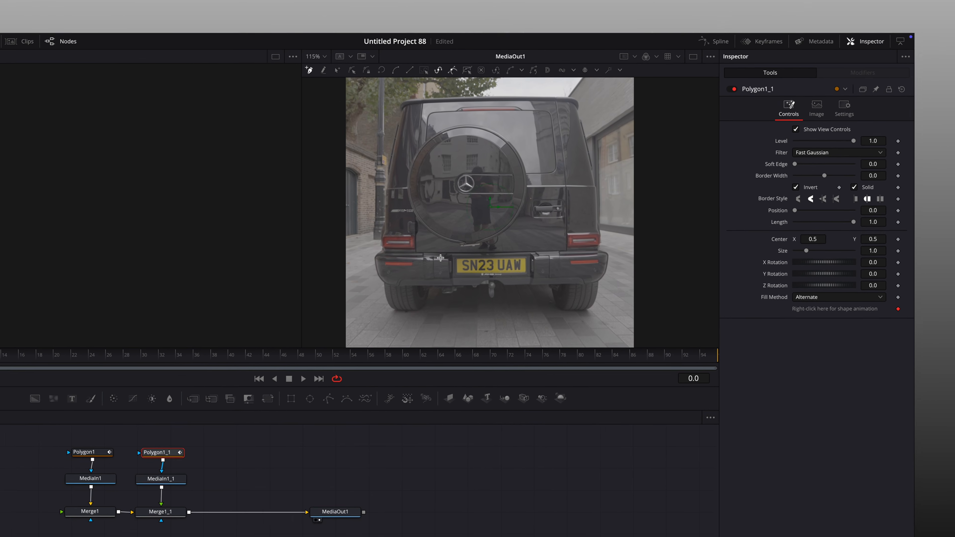
left_click(183, 416)
left_click(172, 406)
left_click_drag(168, 381, 176, 376)
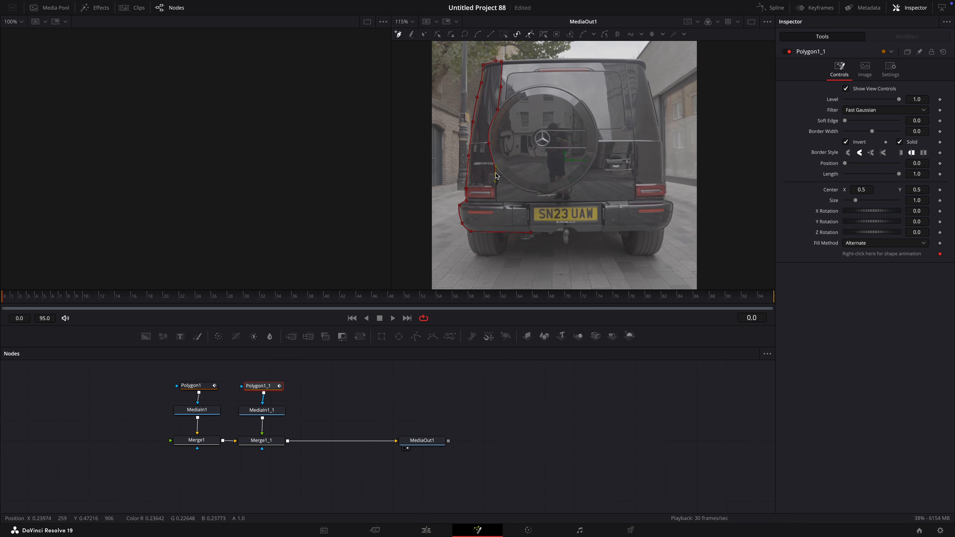
left_click(498, 202)
left_click(530, 204)
left_click(531, 232)
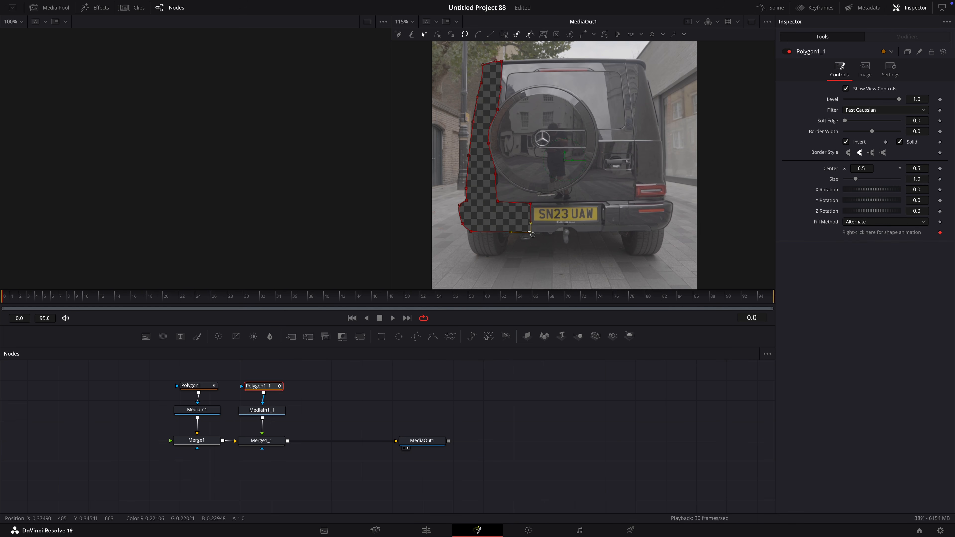
left_click(846, 142)
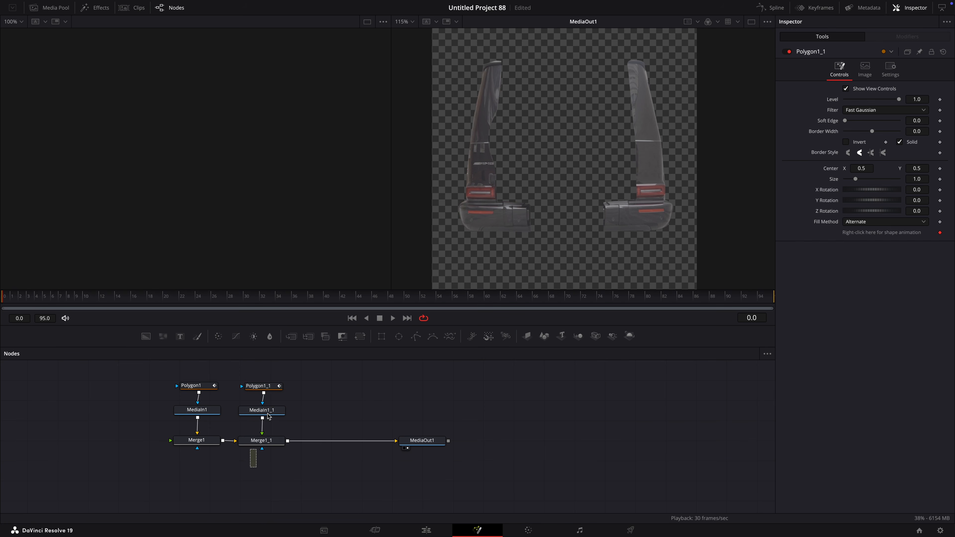
Duplicate the second branch's Polygon, MediaIn and Merge nodes and insert the copy before MediaOut1, moving MediaOut1 farther along
left_click_drag(243, 466, 284, 371)
key("ctrl+c")
key("ctrl+v")
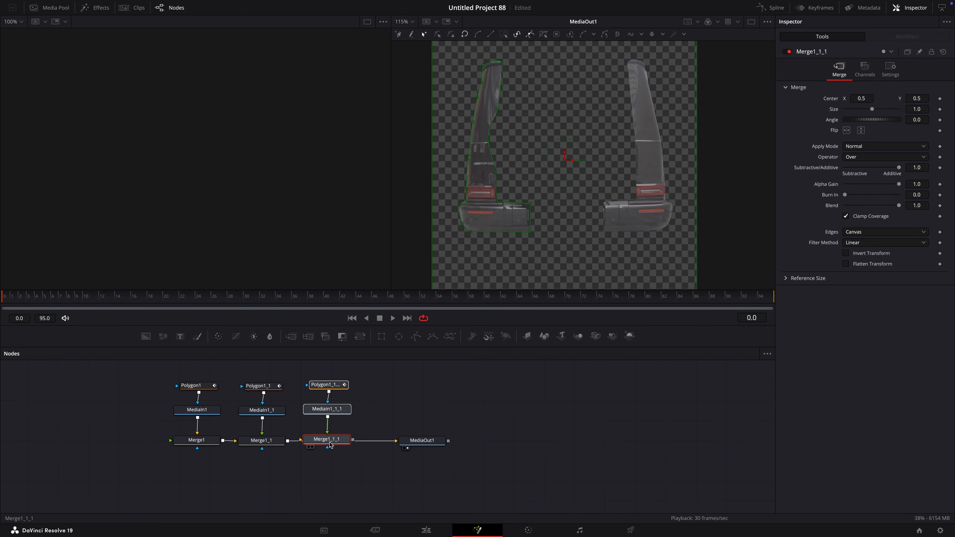
left_click_drag(399, 444, 417, 444)
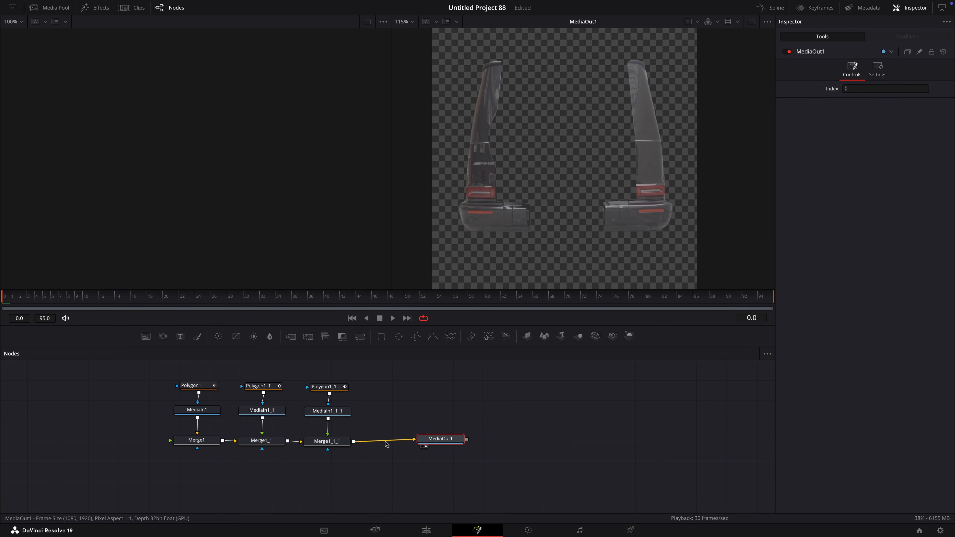
Reset the third branch's Polygon mask and redraw it around the middle of the bumper with the number plate, ending with Invert off
left_click(333, 389)
left_click(945, 52)
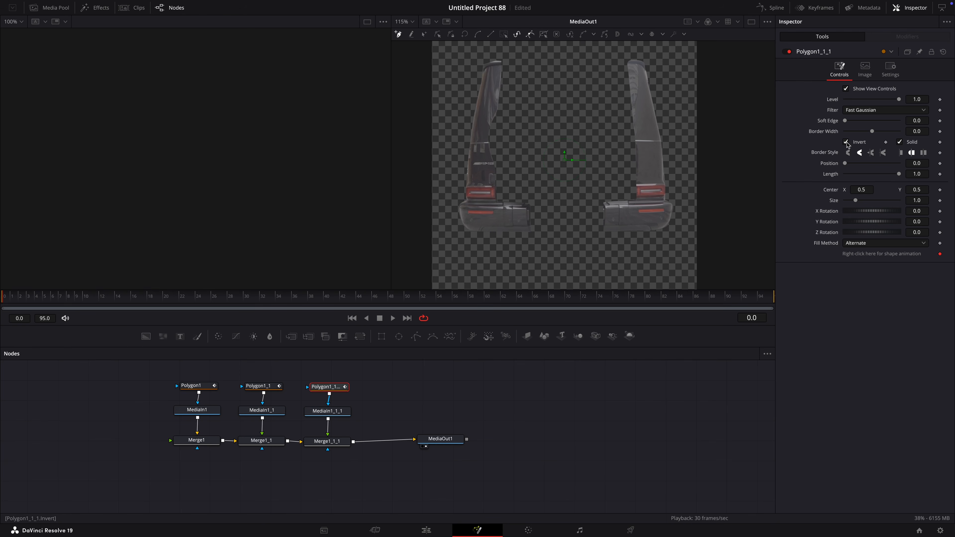
left_click(847, 143)
left_click(529, 204)
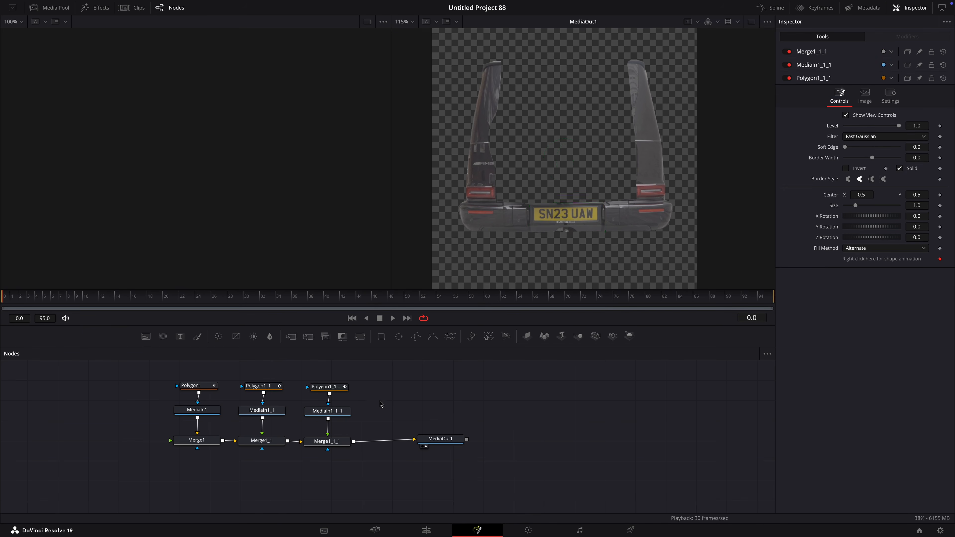
Trace the rear window area above the spare wheel with the fourth branch's inverted Polygon mask, close it, and turn off Invert
left_click(846, 142)
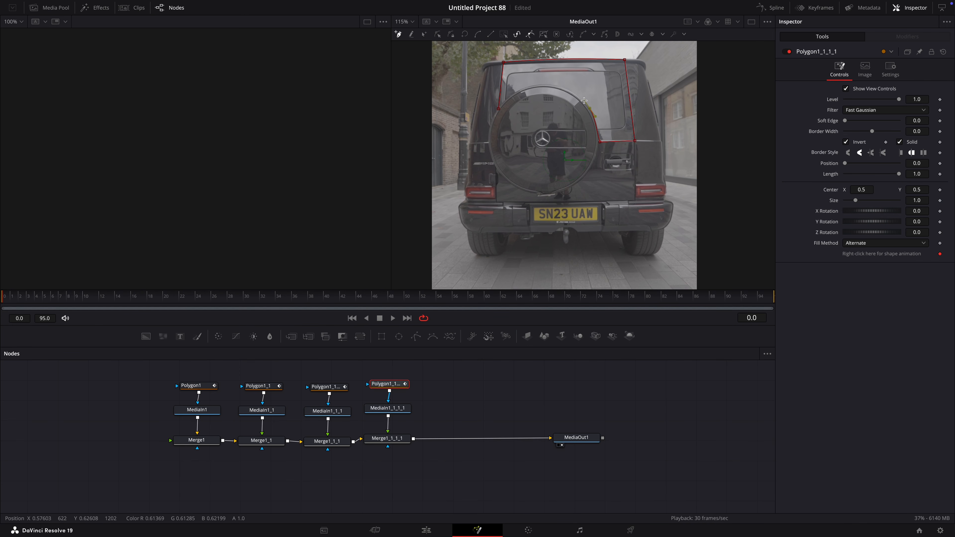
left_click_drag(557, 85, 546, 82)
left_click(498, 108)
left_click(847, 142)
Duplicate the fourth branch as a fifth one and redraw its reset Polygon mask around the lower tailgate below the spare wheel
key("super+c")
key("super+v")
left_click(451, 390)
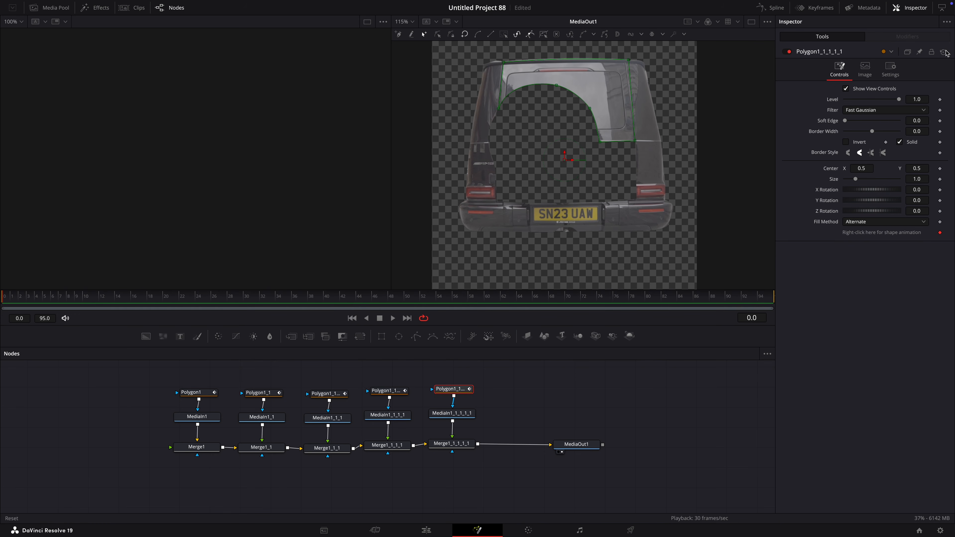
left_click(946, 53)
left_click(847, 142)
left_click(847, 142)
Duplicate the fifth branch's Polygon, MediaIn and Merge nodes and insert the copy as a sixth branch before MediaOut1
key("super+c")
key("super+v")
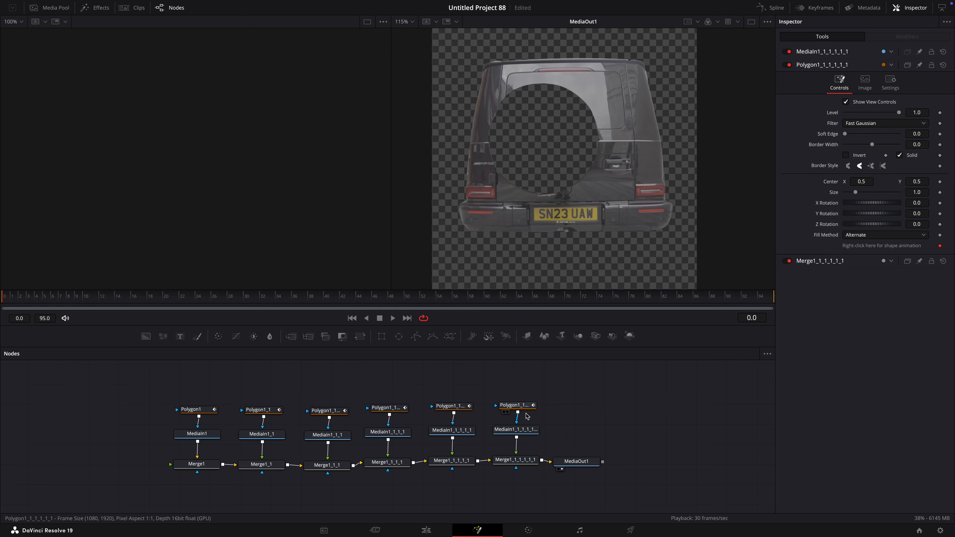
Reset the sixth branch's Polygon mask, redraw it around the round spare wheel, refine its points, and turn off Invert
left_click(515, 405)
left_click(944, 51)
left_click(846, 142)
left_click(515, 93)
left_click(551, 87)
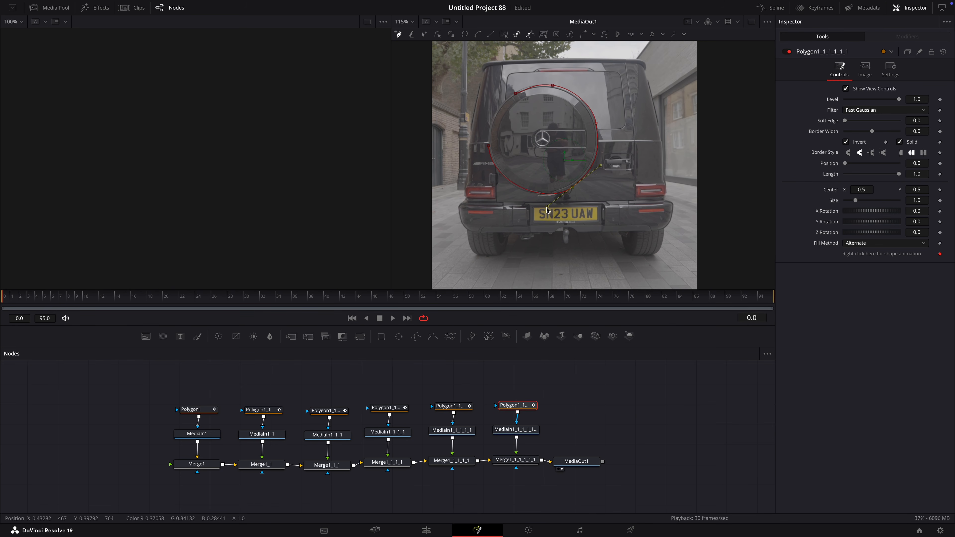
left_click(515, 93)
left_click_drag(515, 94, 513, 91)
left_click(846, 141)
left_click_drag(596, 123, 597, 124)
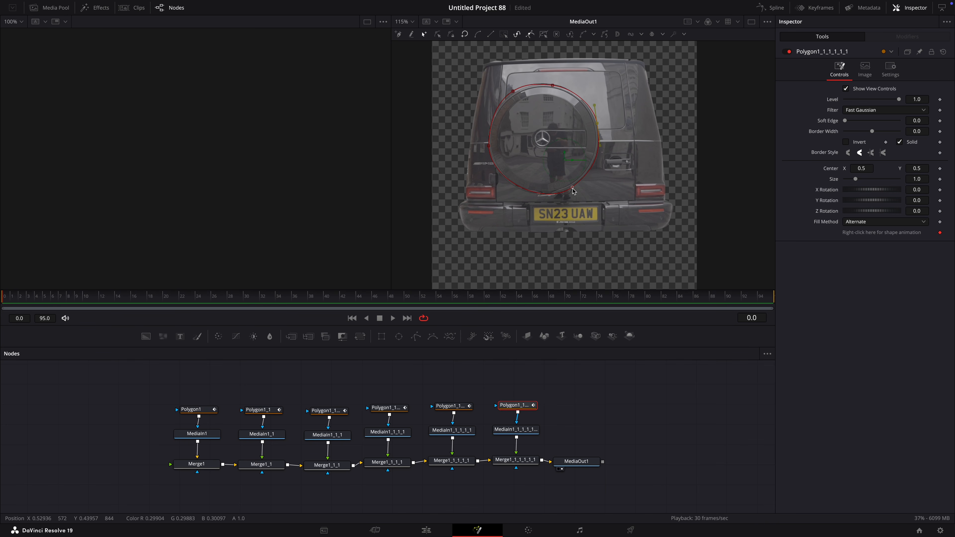
Duplicate the sixth branch as a seventh one before MediaOut1 and redraw its reset Polygon mask around the right rear tyre
left_click_drag(577, 461, 622, 457)
left_click_drag(485, 395, 551, 471)
key("super+c")
key("super+v")
scroll(602, 459, "up", 3)
left_click(571, 432)
left_click(944, 51)
left_click(846, 142)
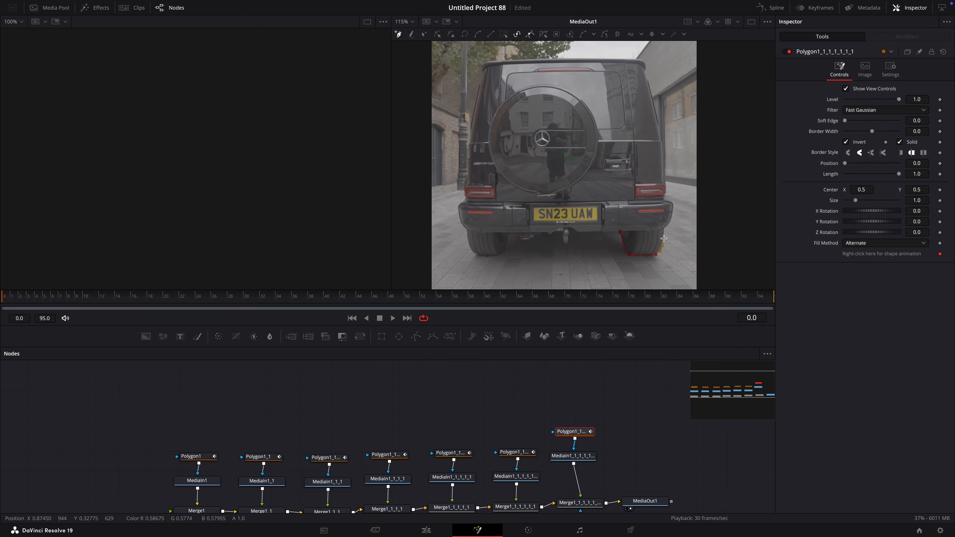
left_click(620, 232)
left_click(846, 142)
Add an eighth copied branch before MediaOut1, redraw its reset Polygon mask around the left rear tyre, and tidy up the nodes
left_click_drag(646, 452, 687, 454)
left_click_drag(550, 466, 599, 385)
key("super+v")
left_click(943, 51)
left_click(847, 142)
left_click(468, 231)
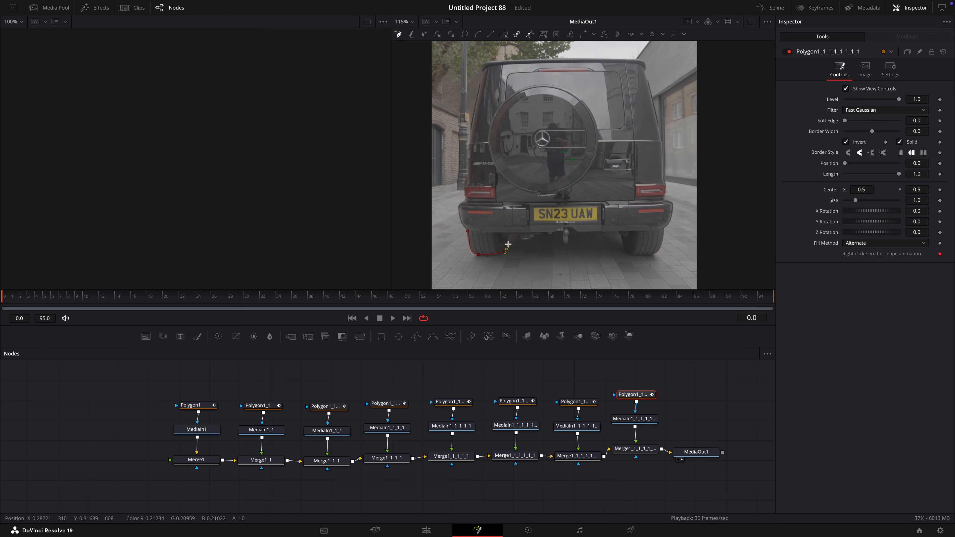
left_click(509, 231)
left_click(468, 231)
left_click(847, 142)
left_click_drag(610, 466, 651, 380)
left_click_drag(646, 452, 703, 457)
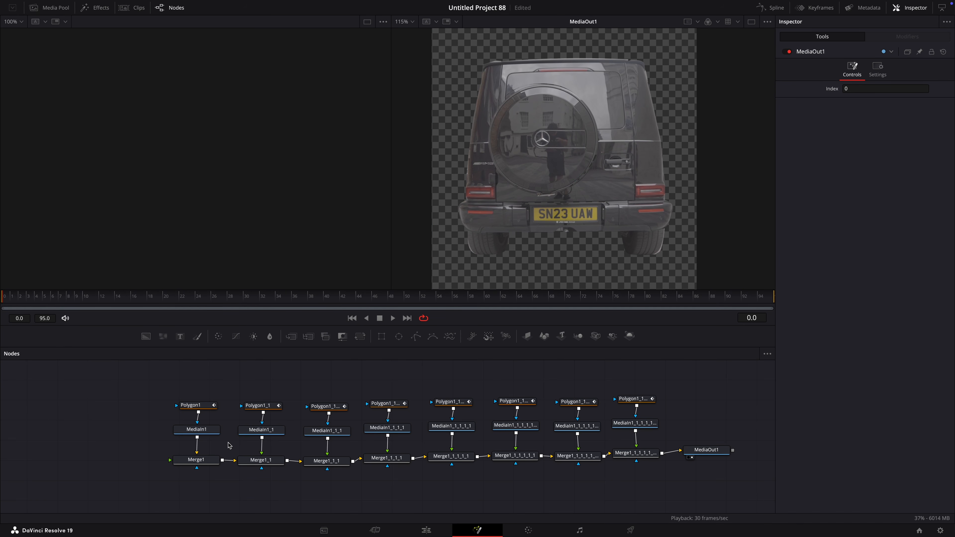
Insert a Transform node between MediaIn1 and Merge1 and keyframe its Center at frame 0
left_click(202, 433)
key("shift+space")
type("transform")
key("Return")
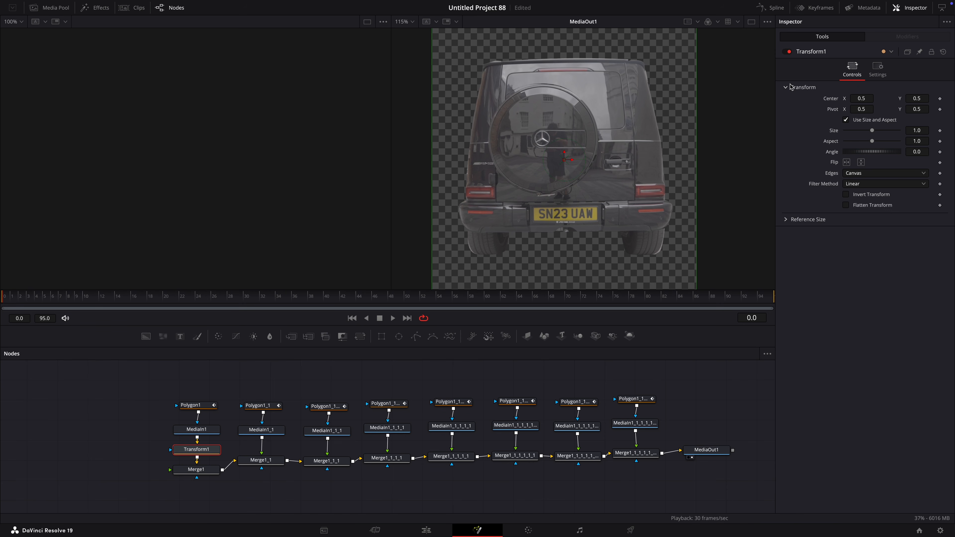
mouse_move(853, 100)
left_mouse_down()
mouse_move(865, 100)
mouse_move(853, 101)
left_mouse_up()
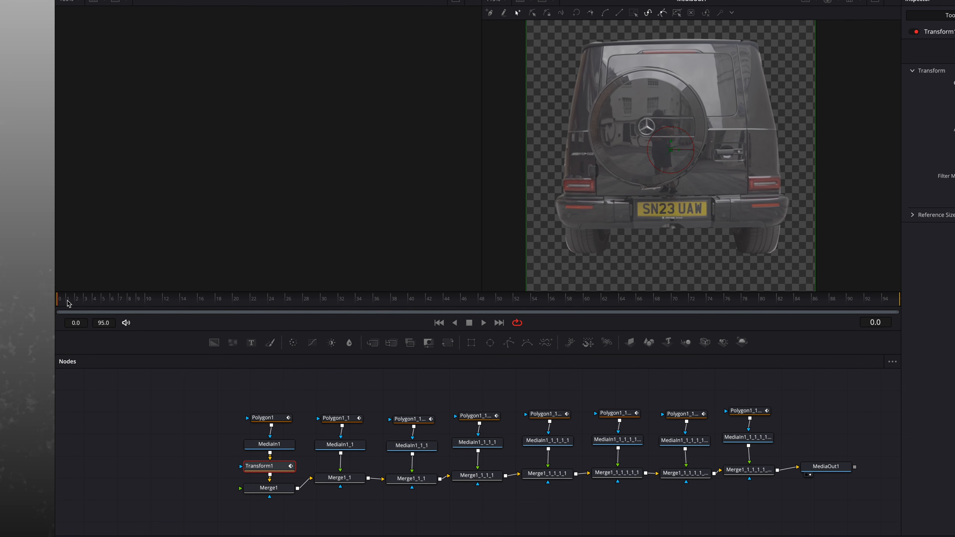
Keyframe Transform1 with Center 0.682, 0.558 at frame 40, Size 0.8 at frame 78, and Center 0.305, 0.499 at frame 95
left_click_drag(68, 303, 414, 304)
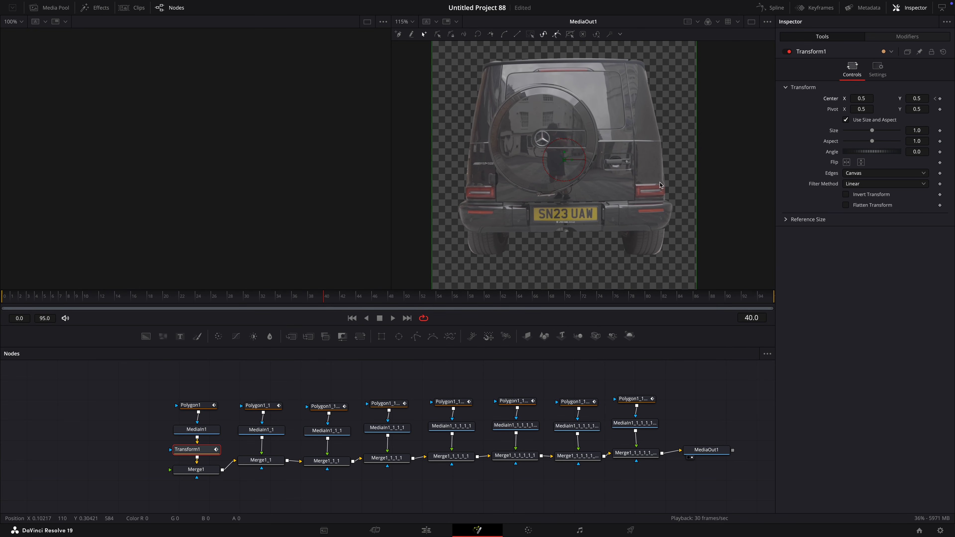
left_click_drag(856, 100, 922, 99)
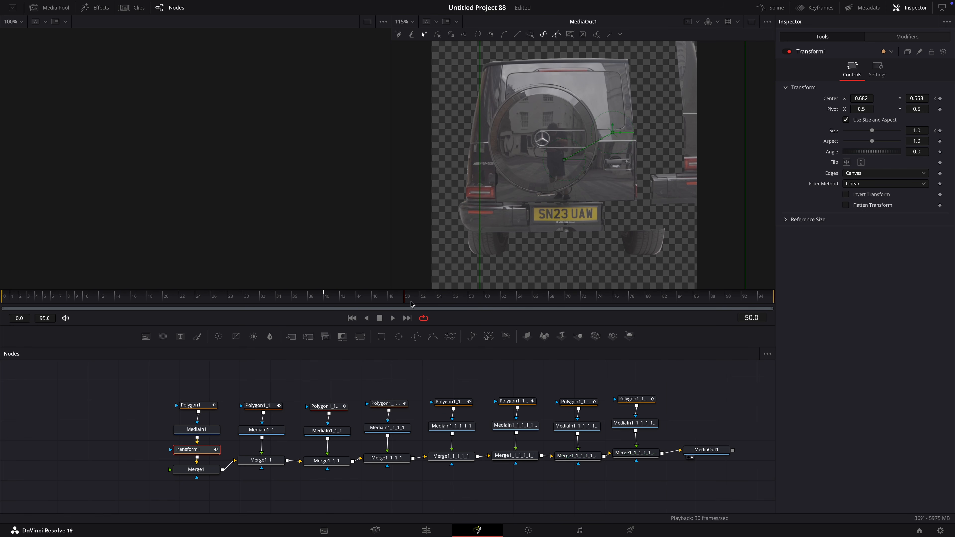
left_click_drag(579, 297, 633, 298)
left_click_drag(872, 131, 866, 130)
left_click_drag(673, 299, 859, 304)
left_click_drag(864, 98, 717, 111)
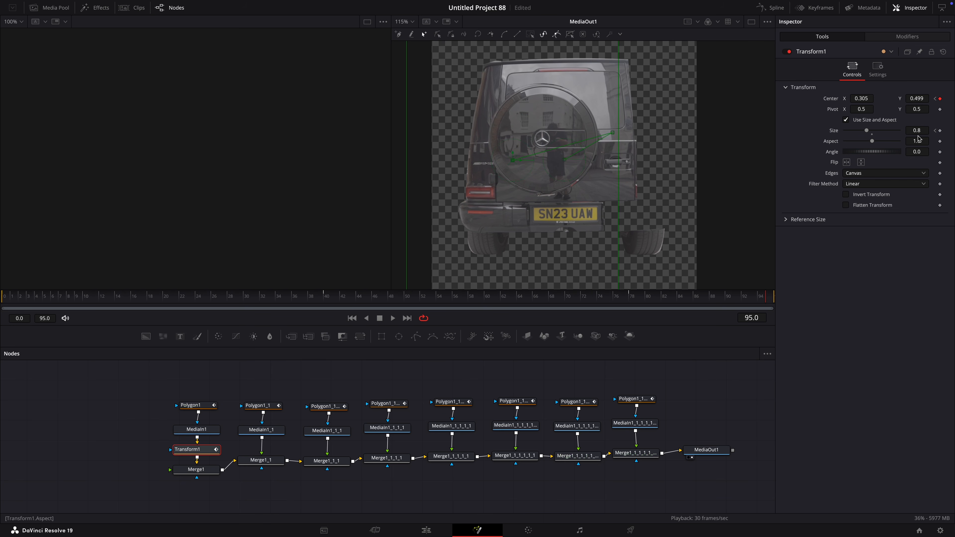
Show Transform1's Displacement and Size curves fitted in the Spline editor and smooth all their keyframes
left_click_drag(732, 303, 326, 311)
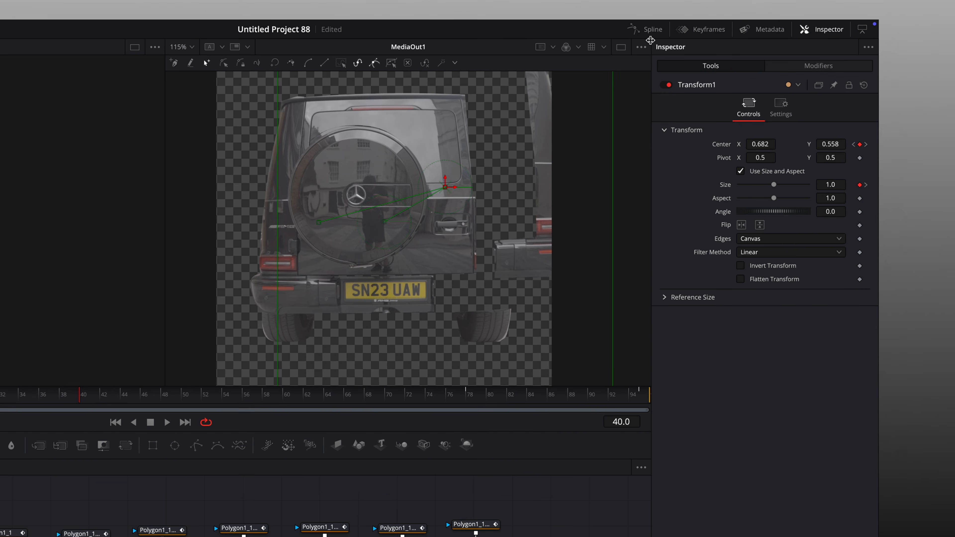
left_click(772, 9)
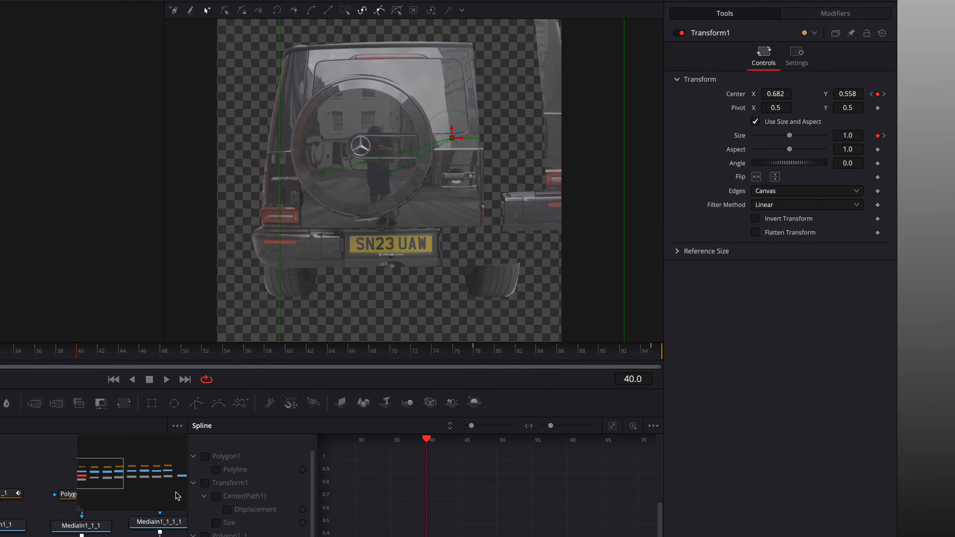
scroll(215, 502, "down", 5)
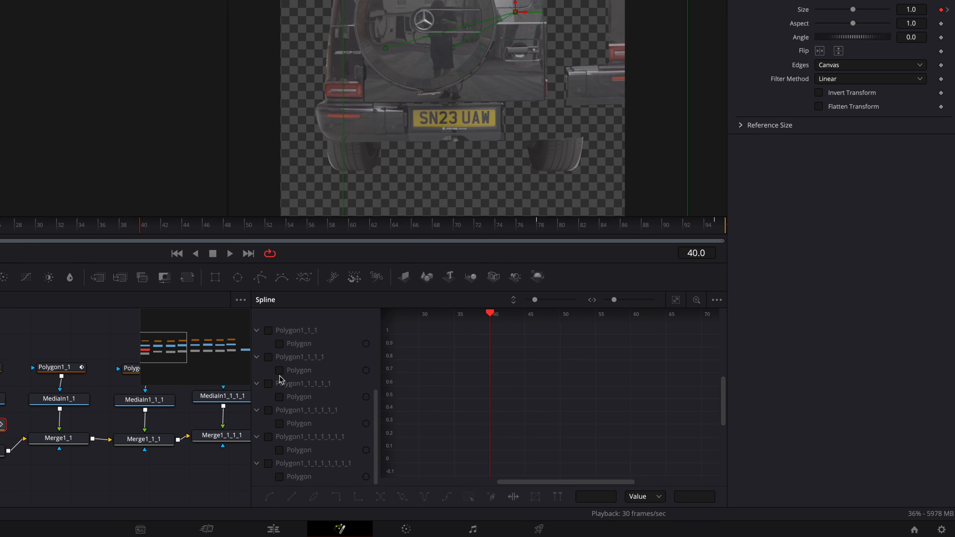
scroll(282, 391, "up", 5)
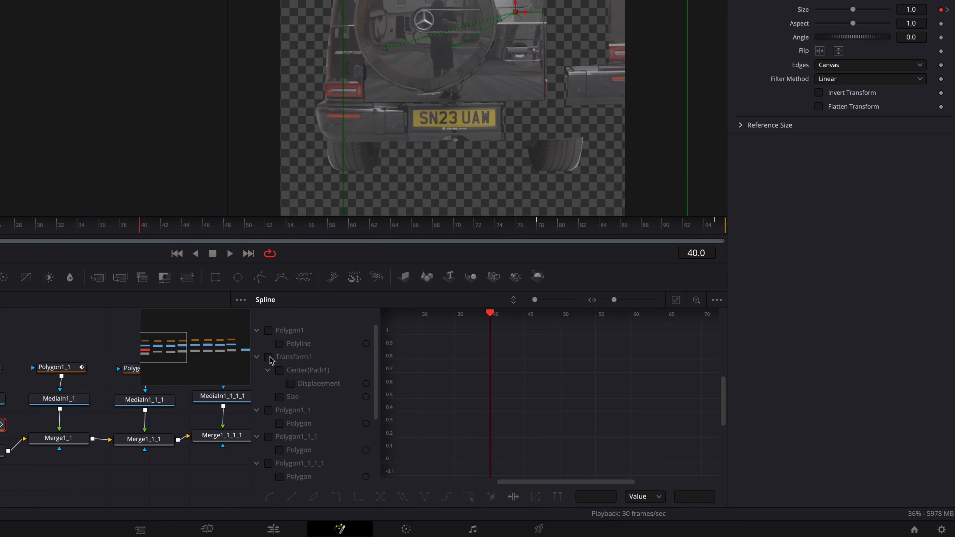
left_click(269, 358)
left_click(676, 301)
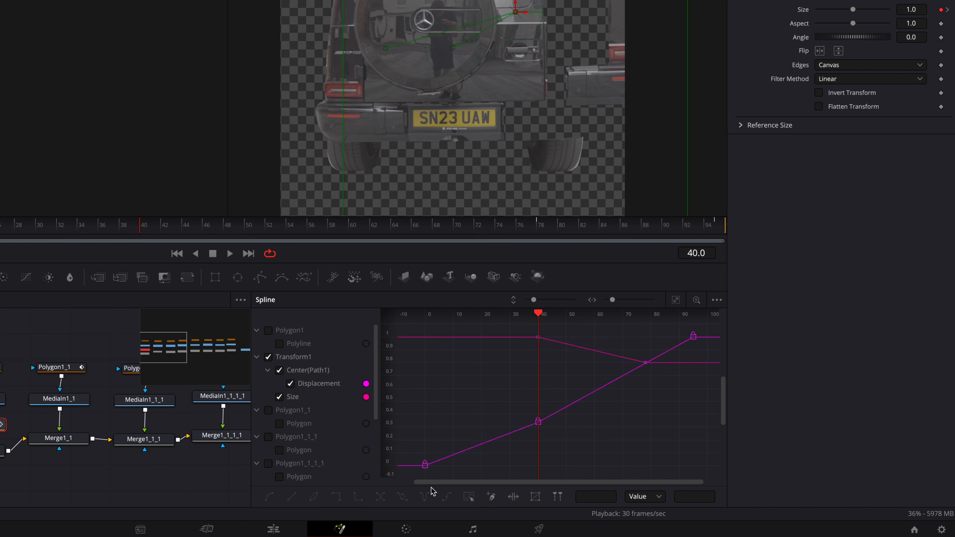
left_click_drag(540, 417, 720, 321)
key("s")
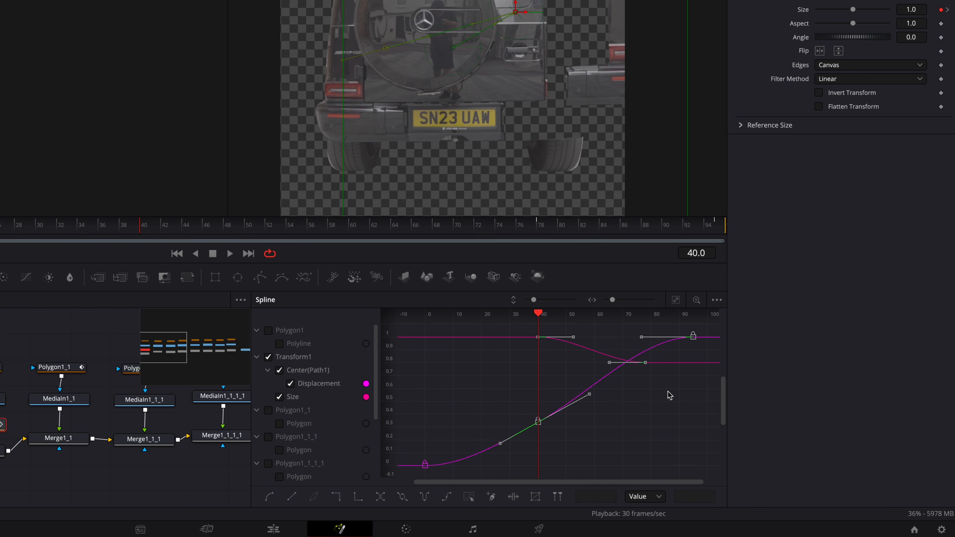
Flatten the curve handle of the Displacement keyframe at frame 40 and scrub through the animation to check it
left_click_drag(432, 313, 530, 313)
left_click_drag(500, 443, 494, 426)
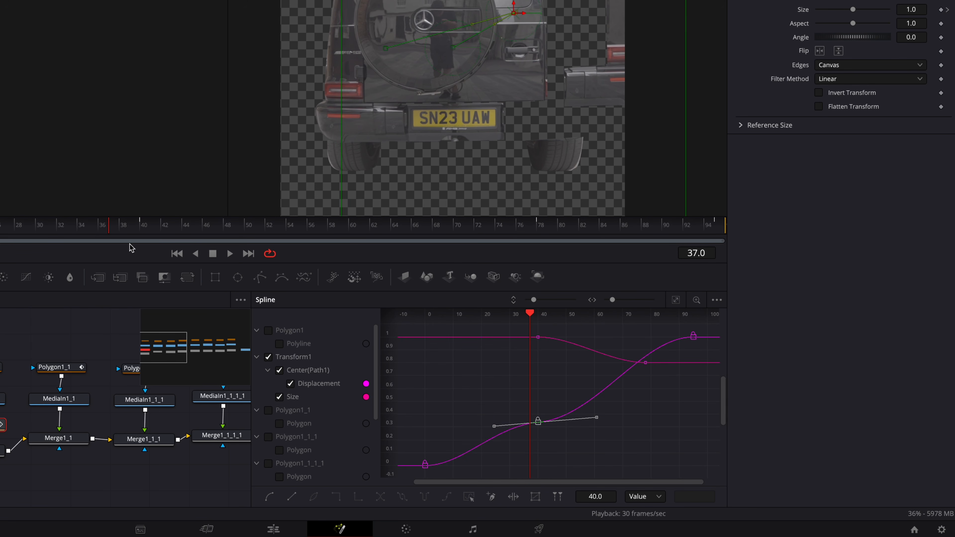
left_click_drag(131, 247, 426, 239)
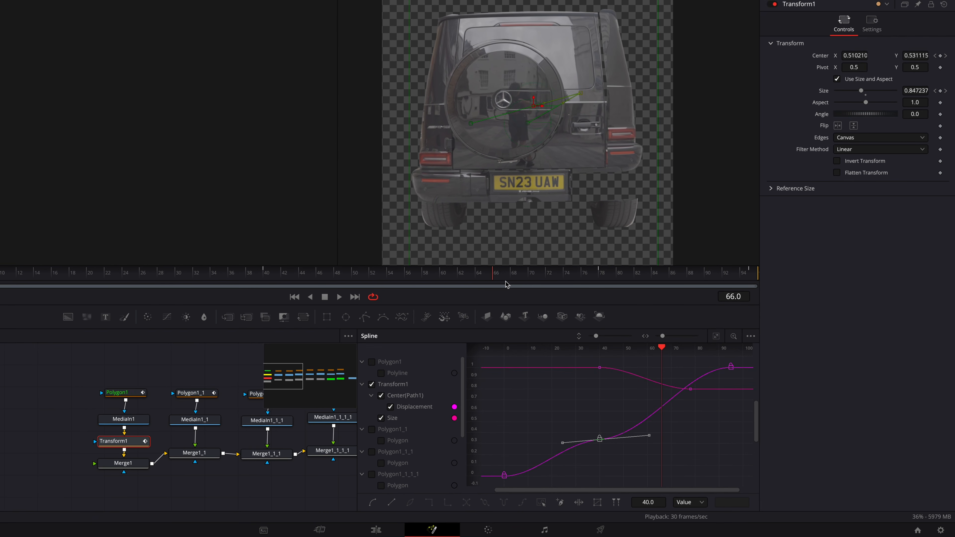
left_click_drag(505, 284, 675, 286)
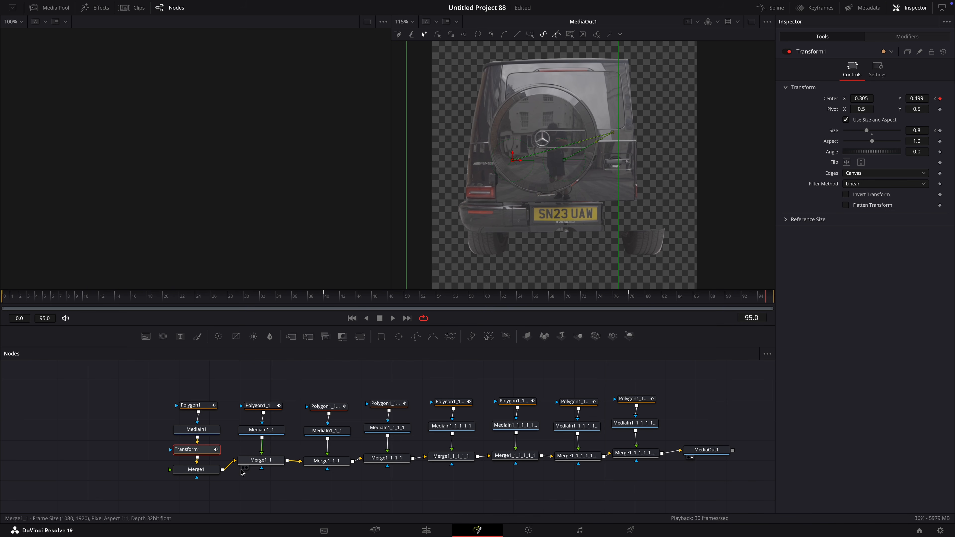
Copy Transform1 onto the second branch after MediaIn1_1 and set its Center X to 0.25 at frame 40
key("super+c")
left_click(261, 430)
key("super+v")
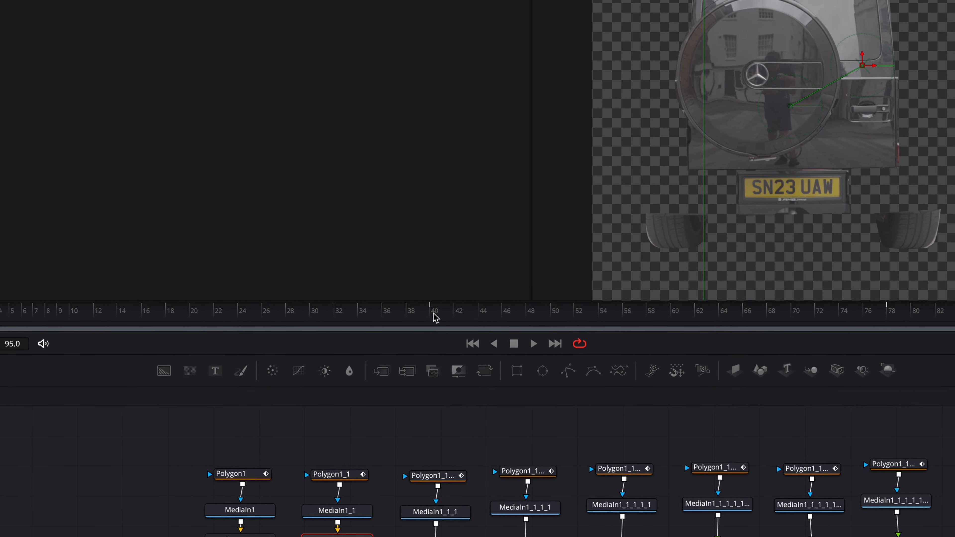
left_click(434, 317)
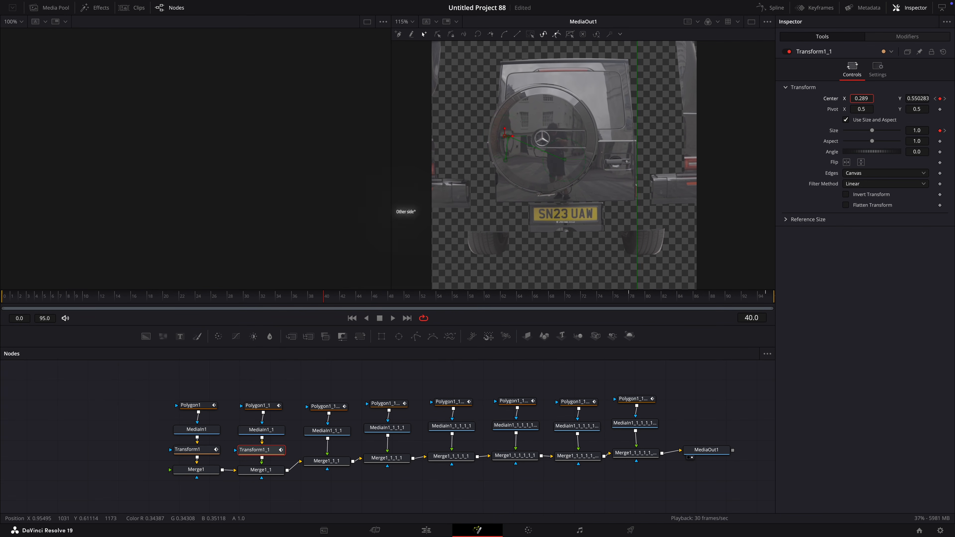
left_click_drag(861, 99, 841, 98)
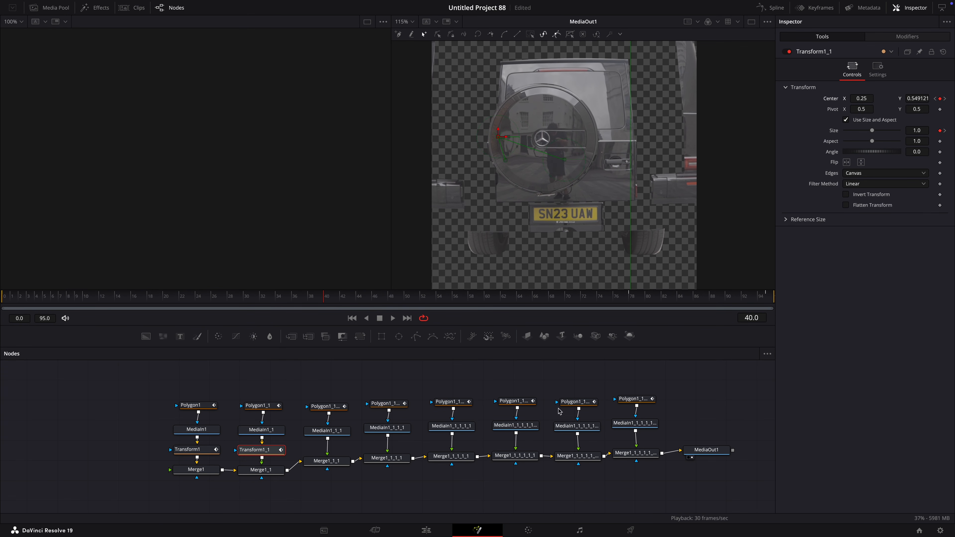
Paste the Transform onto the third branch and, at frame 40, set Center X to 0.482 and move the number-plate part well below the car
left_click(333, 434)
key("ctrl+v")
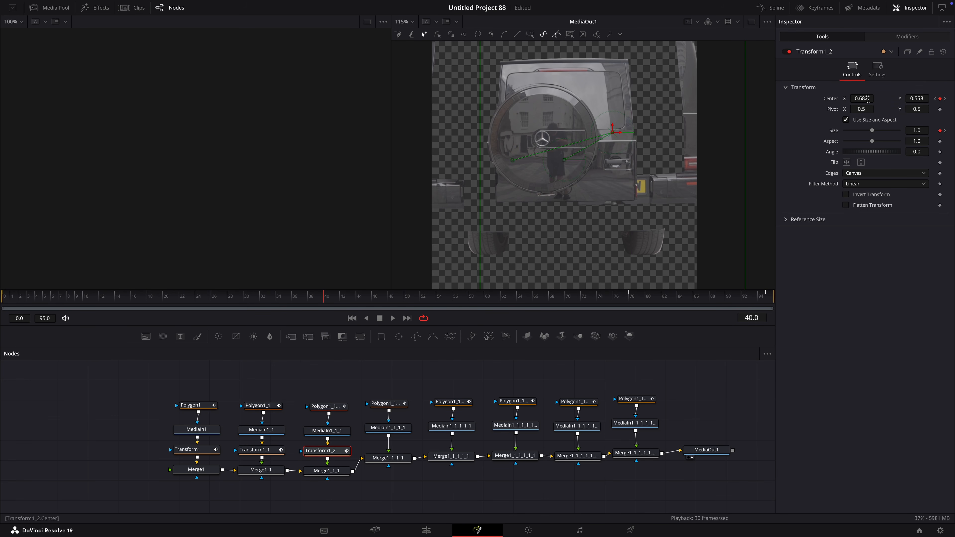
left_click_drag(868, 99, 824, 98)
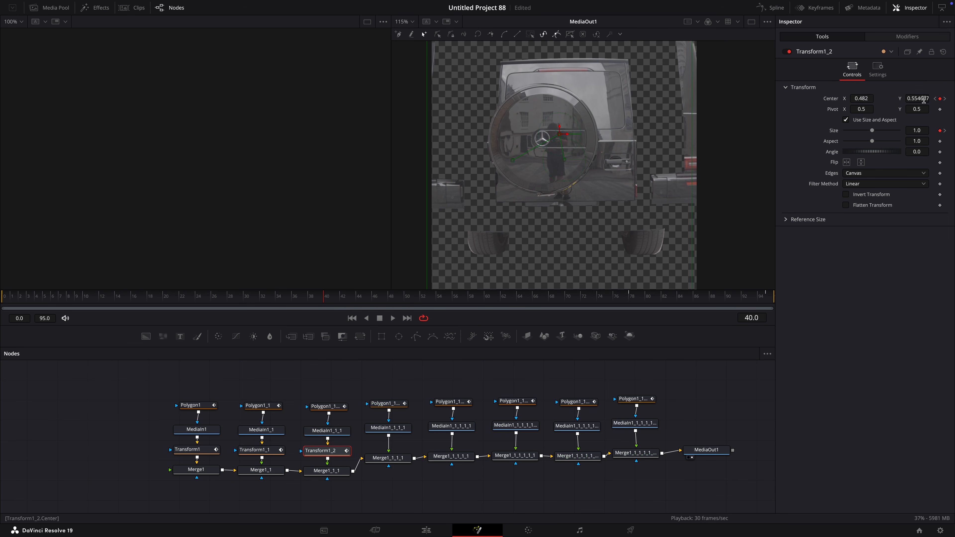
mouse_move(918, 98)
left_mouse_down()
mouse_move(939, 99)
mouse_move(899, 98)
left_mouse_up()
scroll(586, 166, "down", 5)
Paste the Transform onto the fourth and fifth branches and, at frame 40, move the rear window up and the lower tailgate down and right
left_click(388, 428)
key("ctrl+v")
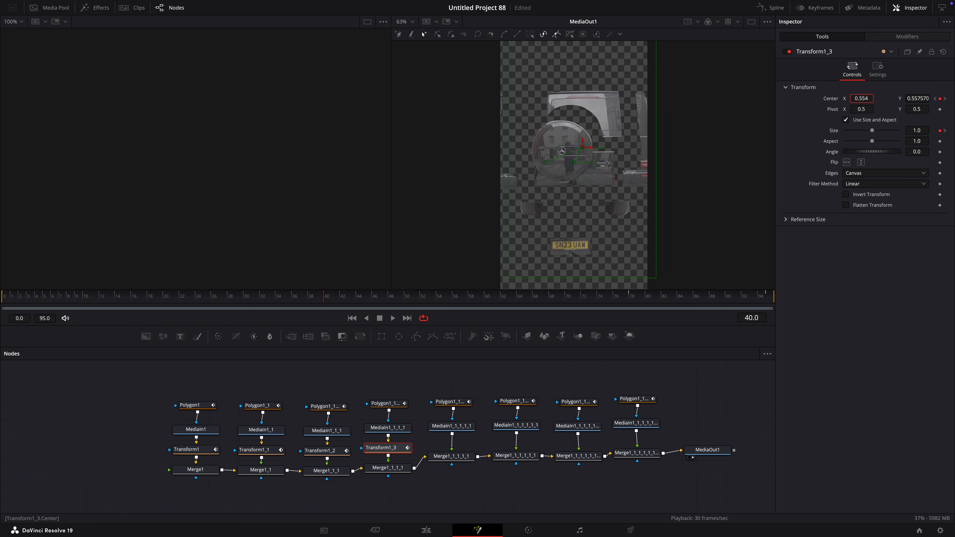
left_click(447, 429)
key("ctrl+v")
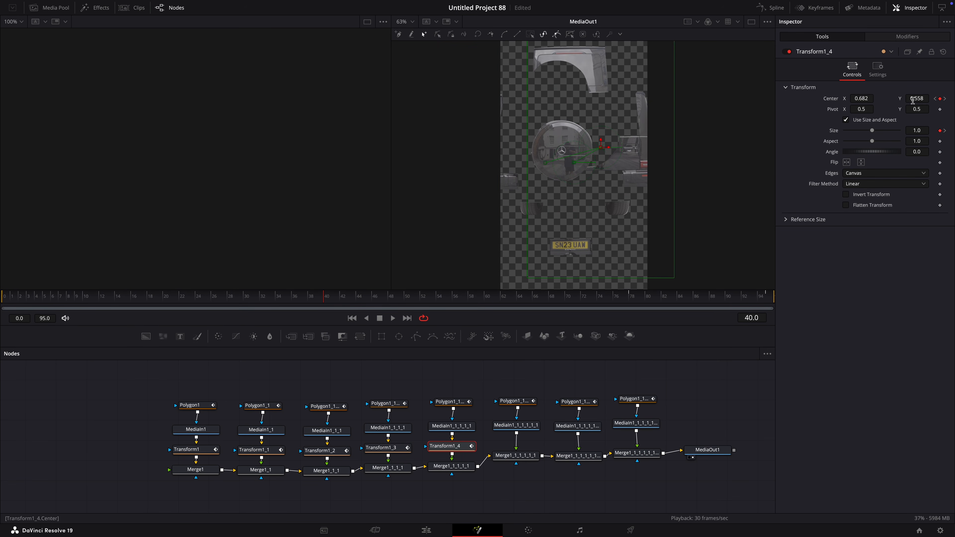
Paste the Transform onto the sixth, seventh and eighth branches and, at frame 40, move the spare wheel left and push both tyres outwards
left_click(516, 425)
key("ctrl+v")
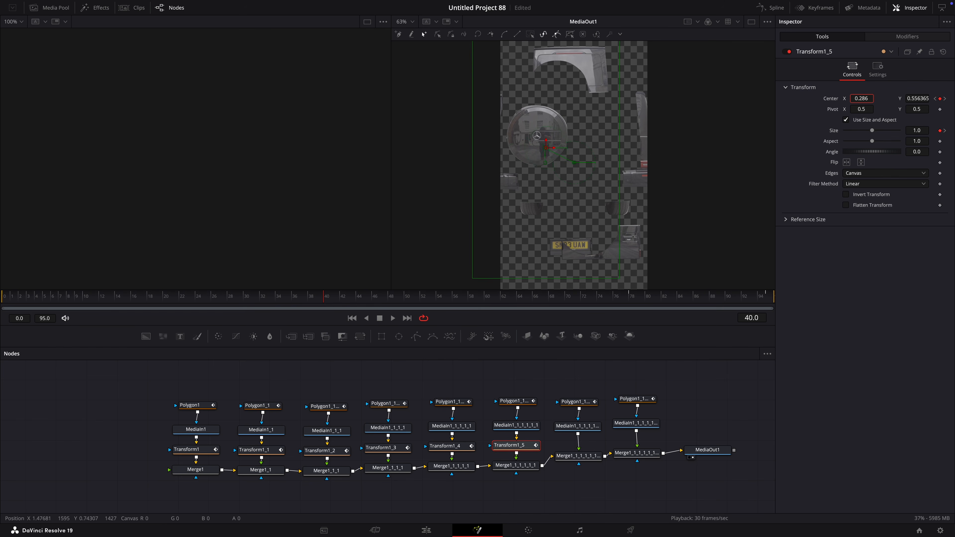
left_click(573, 433)
key("ctrl+v")
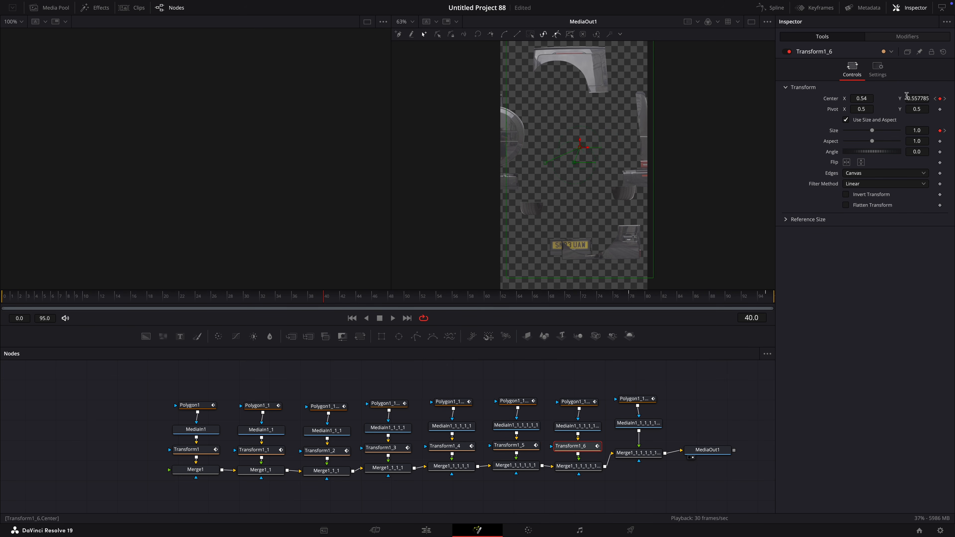
left_click(639, 423)
key("ctrl+v")
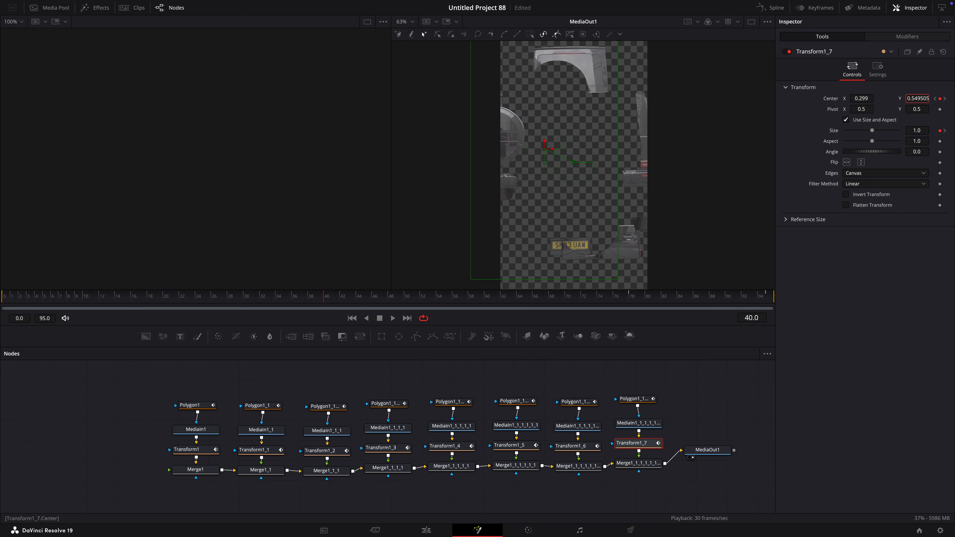
At frame 95, set Transform1_7's Center to 0.792, 0.628 and adjust the other Transforms' Center to bring their parts towards the middle
left_click_drag(317, 300, 762, 281)
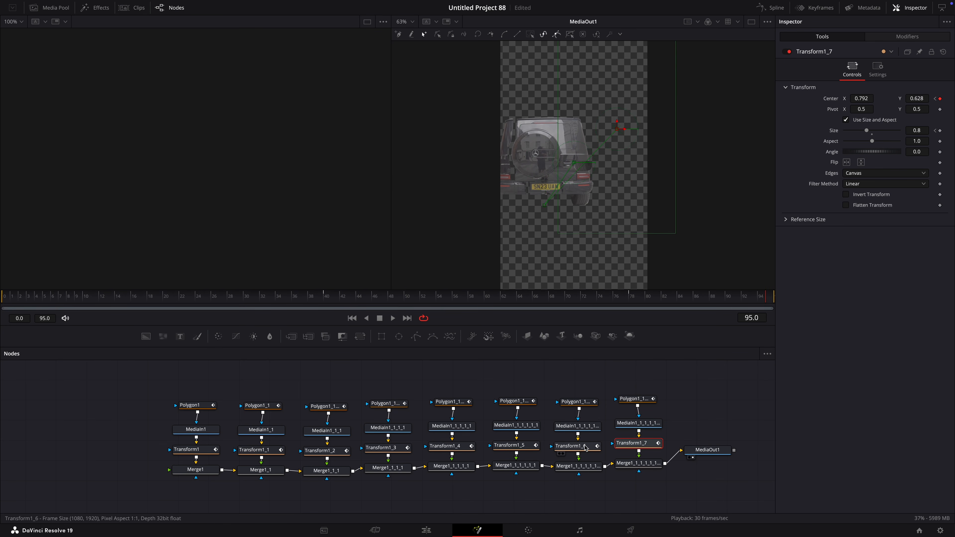
left_click(445, 446)
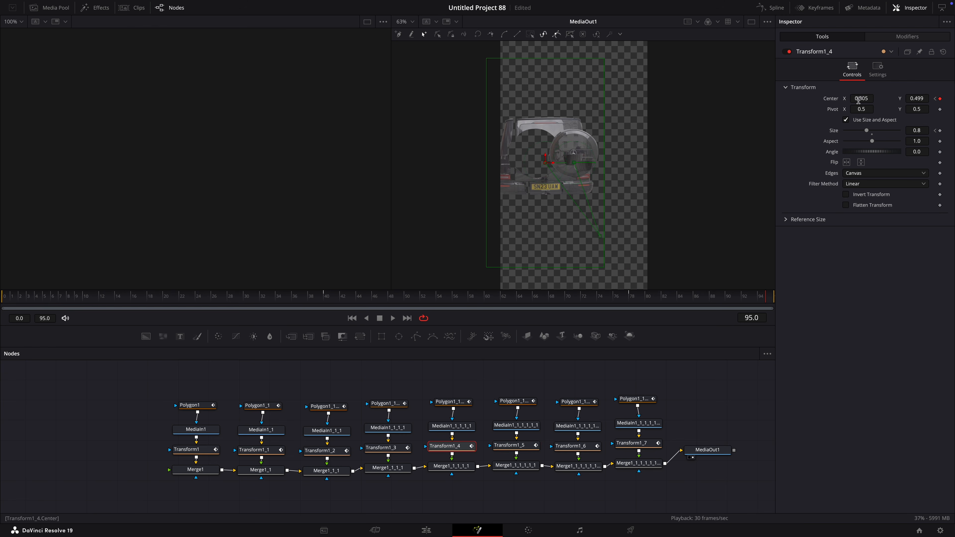
left_click_drag(858, 101, 922, 97)
left_click(384, 449)
left_click(322, 453)
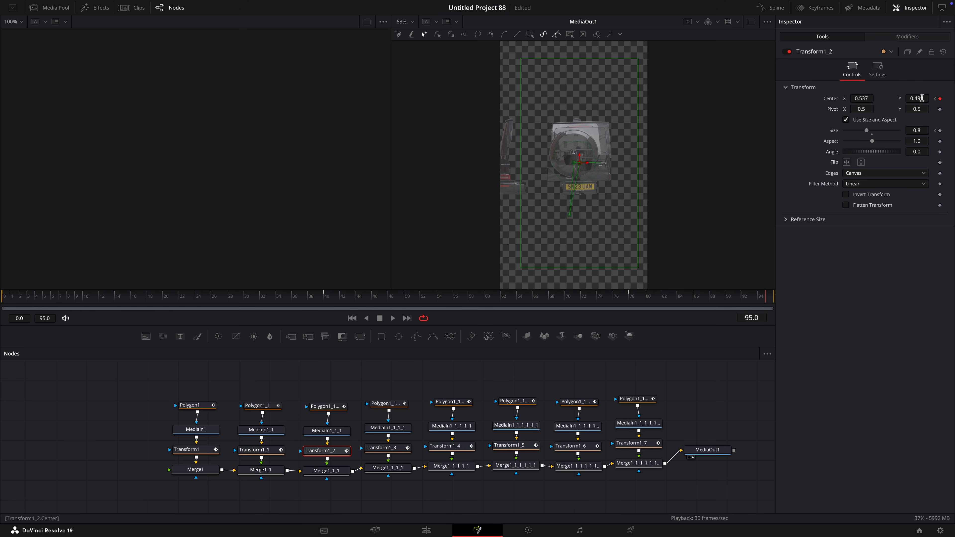
left_click(254, 450)
left_click_drag(862, 100, 922, 99)
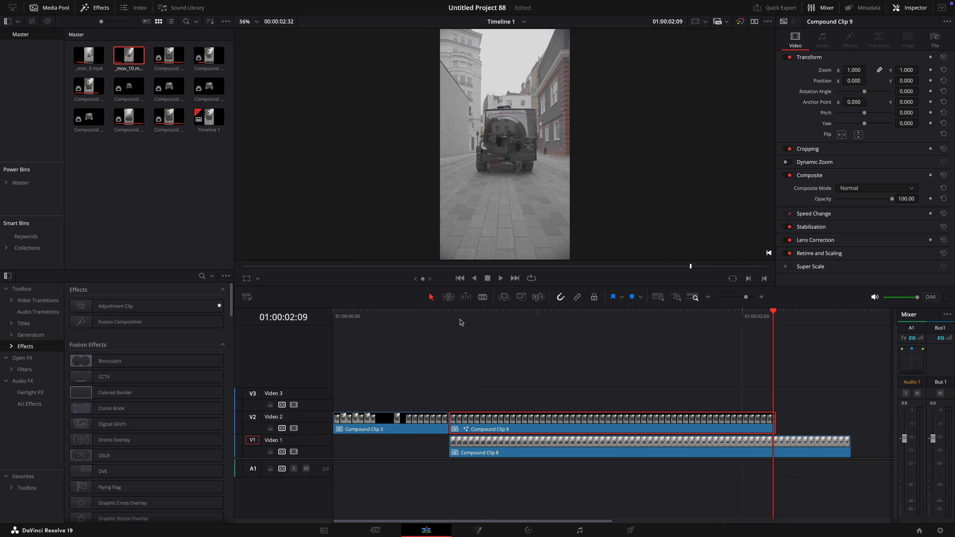
Play the finished transition on the edit timeline from the start of Compound Clip 9
left_click(449, 321)
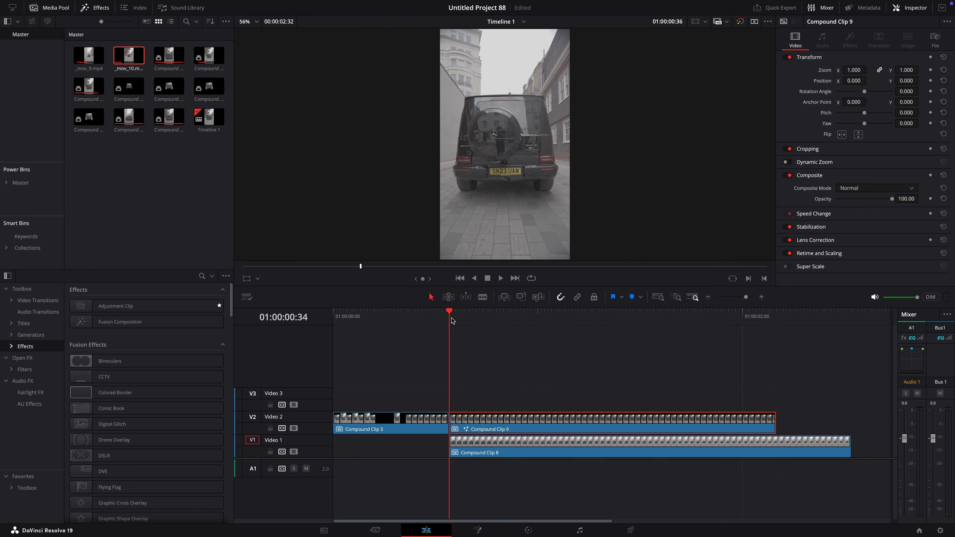
key("space")
key("space")
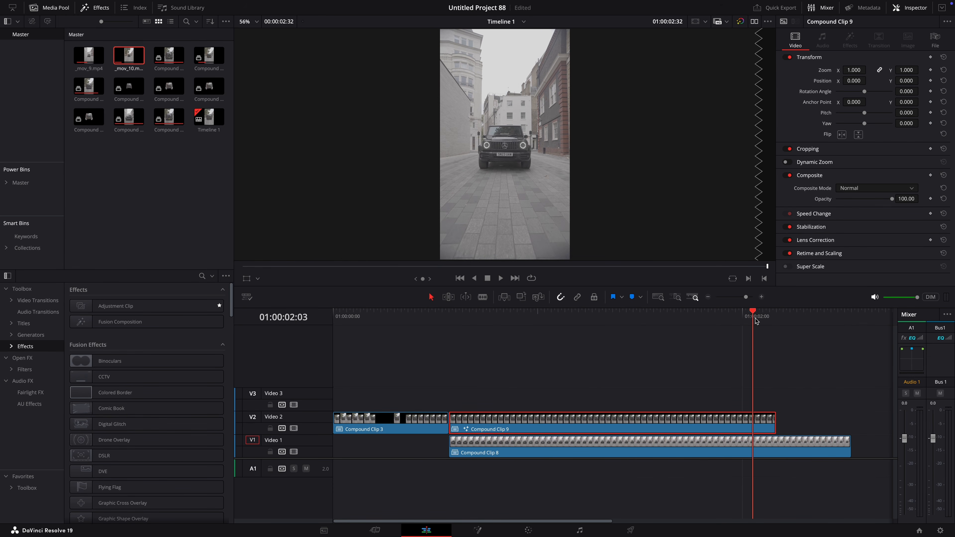
At the last frame of Compound Clip 9, lower the Size of Transform1_7, Transform1_5, Transform1_4 and Transform1_3 in Fusion so their parts fit behind the car
left_click_drag(756, 320, 770, 324)
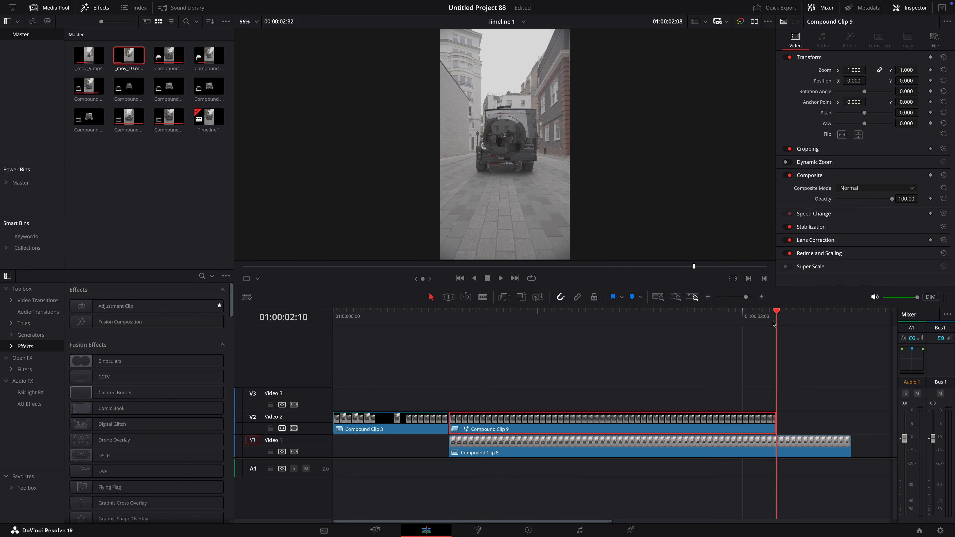
key("Left")
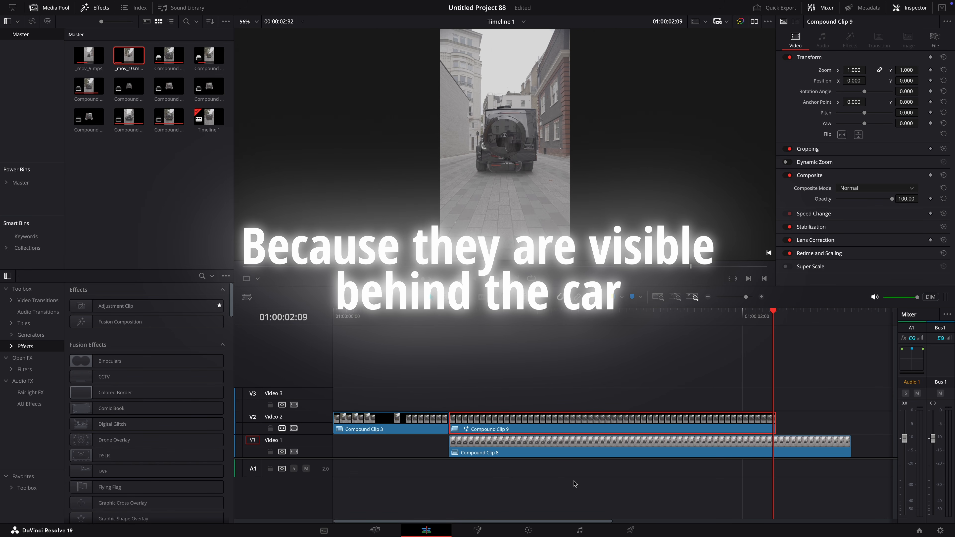
left_click(497, 531)
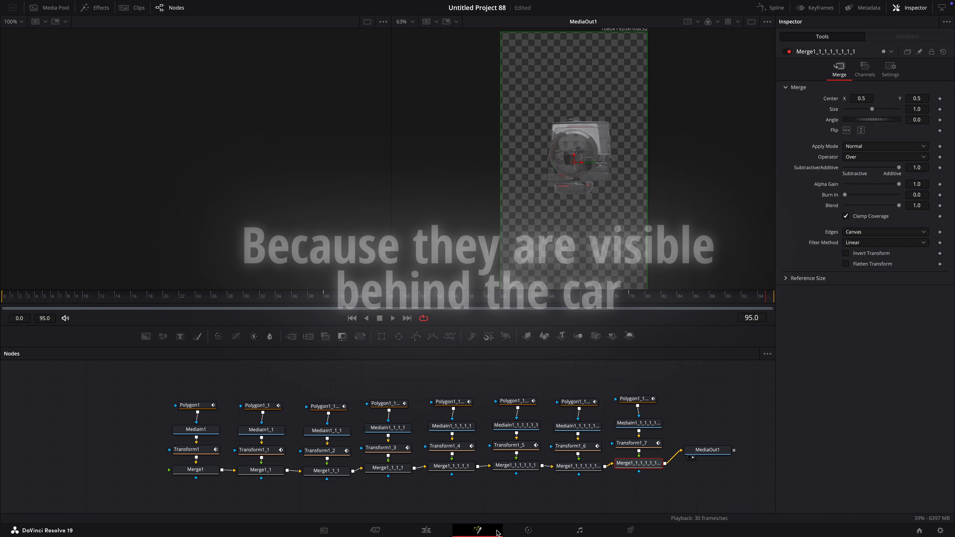
left_click(652, 445)
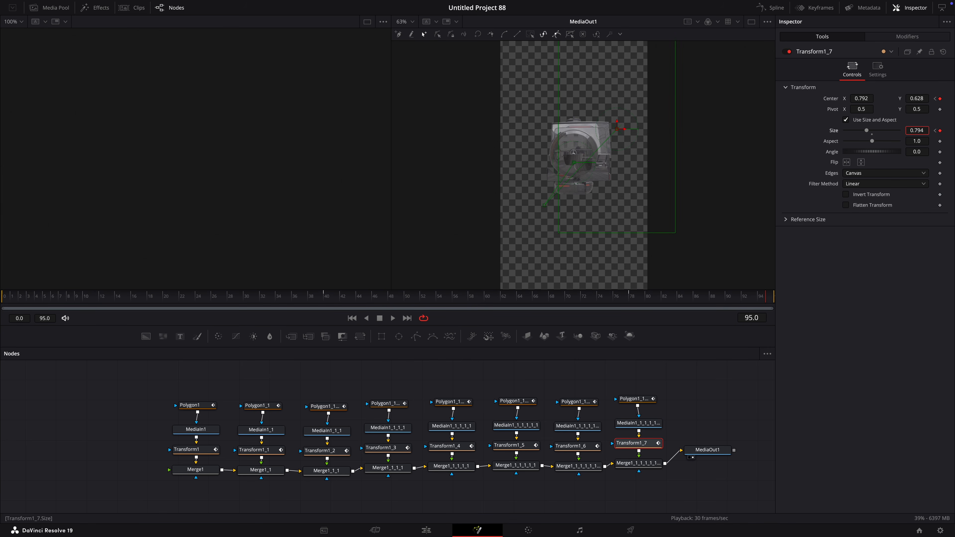
left_click(516, 446)
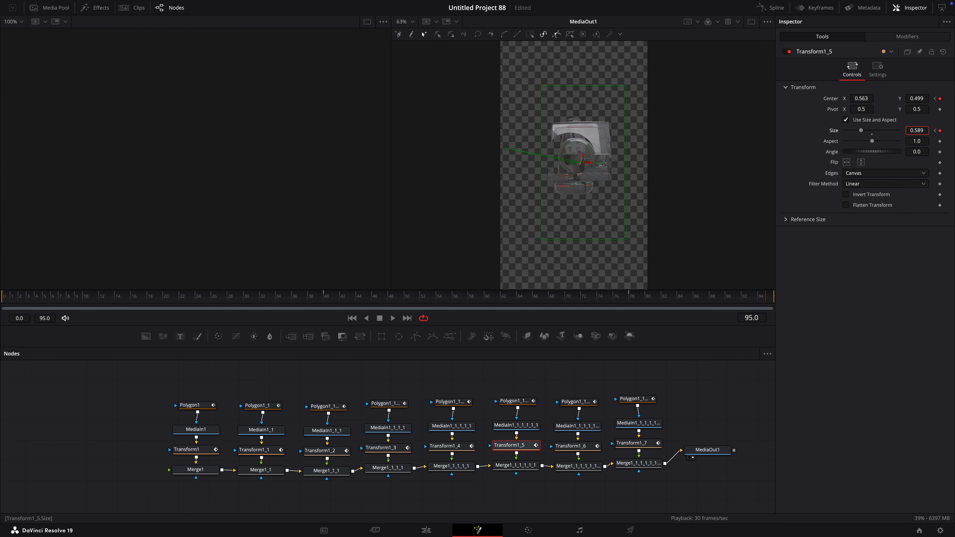
left_click(468, 448)
left_click(394, 448)
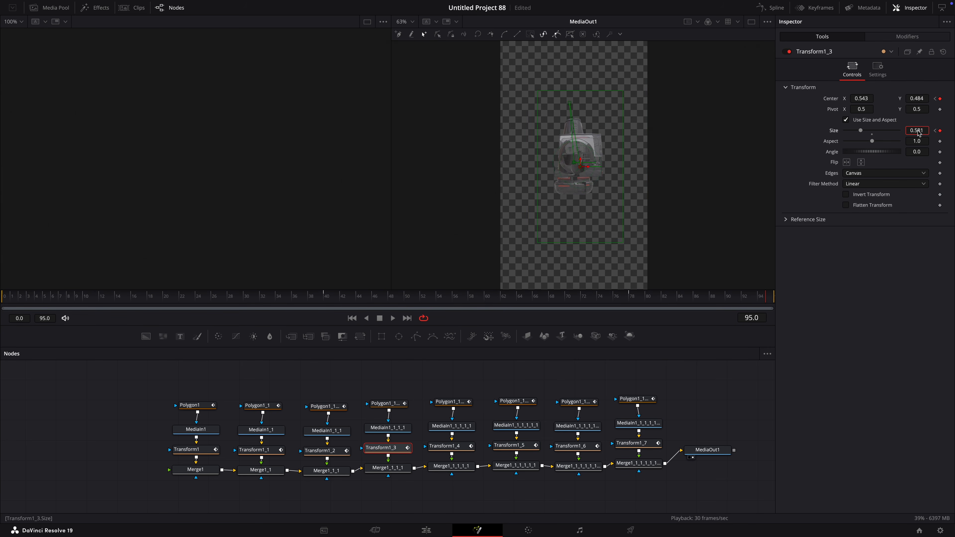
Lower the Size of Transform1_2, Transform1_1 and Transform1 so the remaining parts fit behind the car, and return to the edit timeline
left_click(336, 456)
left_click(266, 451)
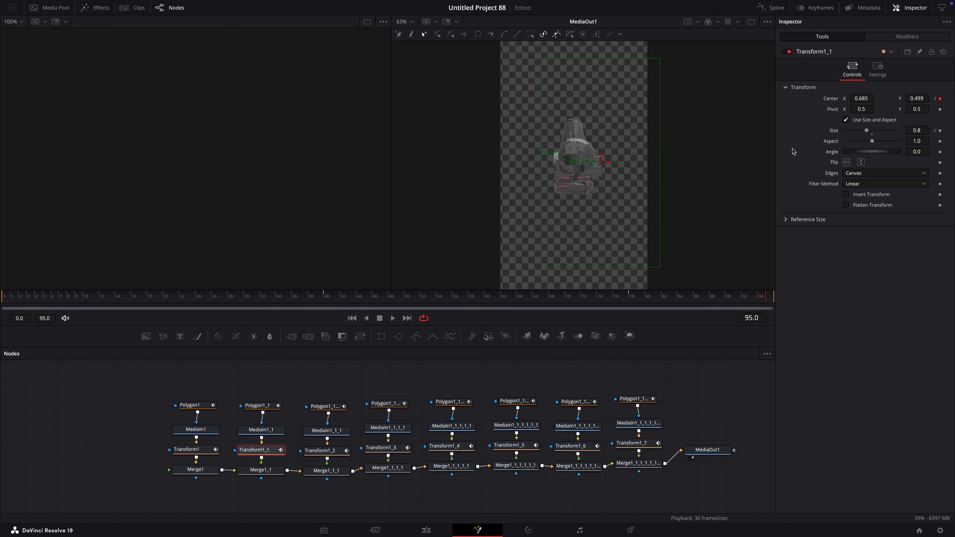
left_click(201, 451)
left_click(279, 450)
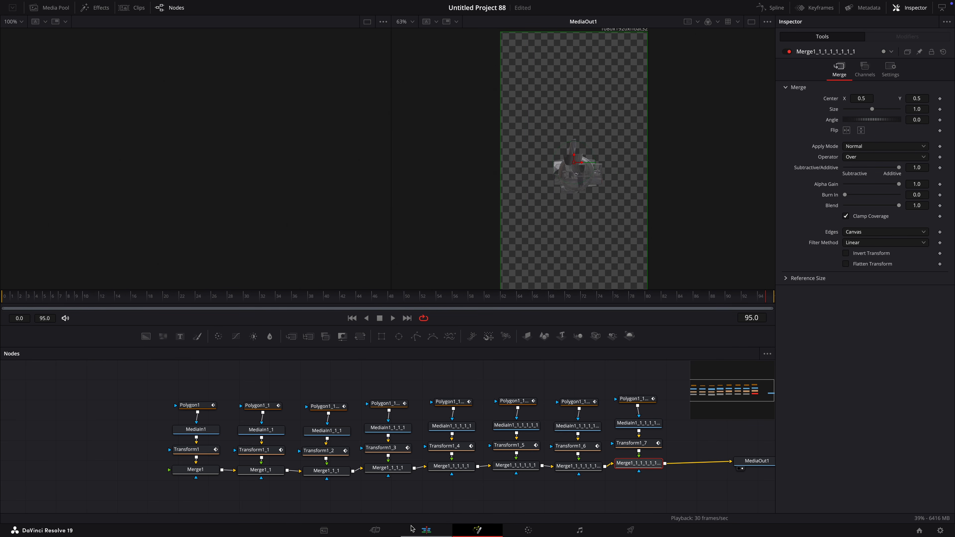
left_click(416, 530)
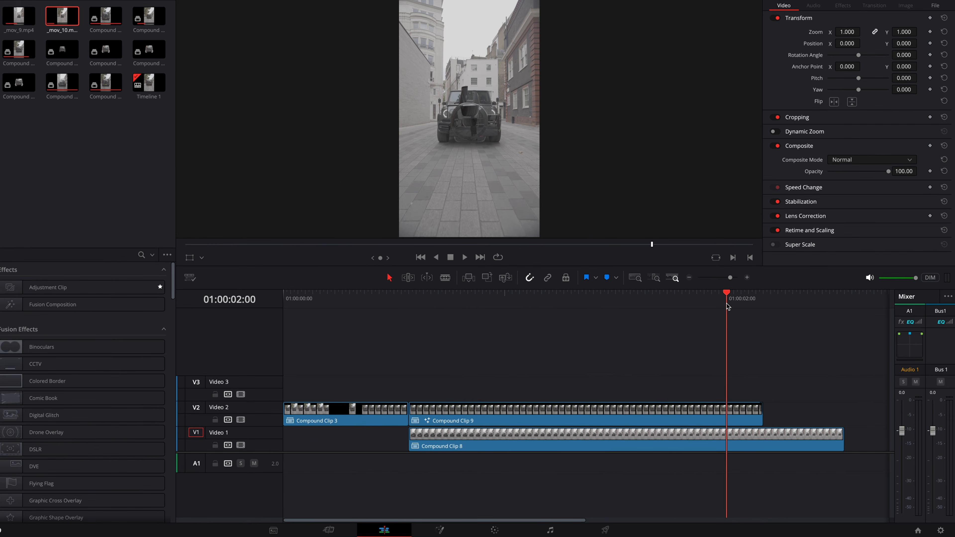
Duplicate Compound Clip 8 from Video 1 onto Video 4 and disable the copy
left_click(662, 433)
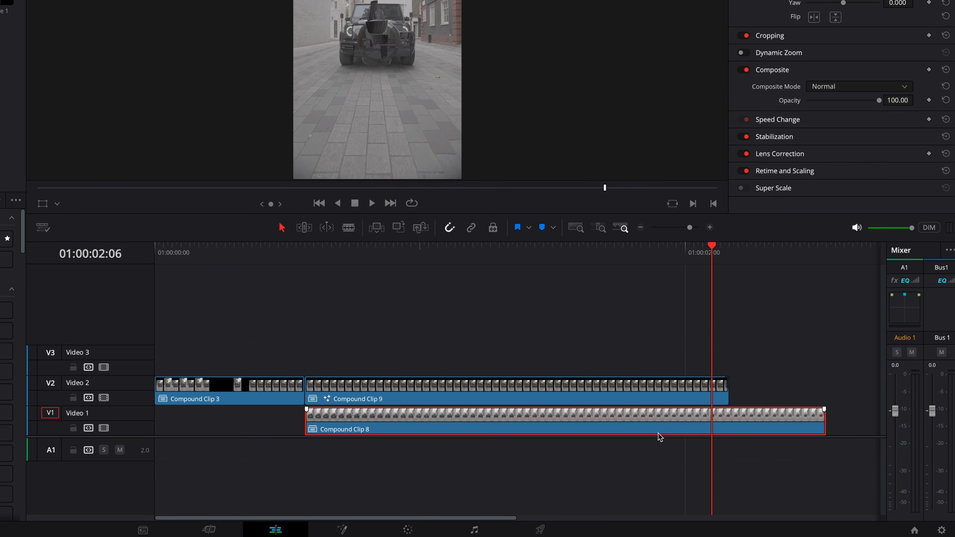
left_click_drag(660, 437, 631, 337)
left_click_drag(688, 250, 573, 254)
key("d")
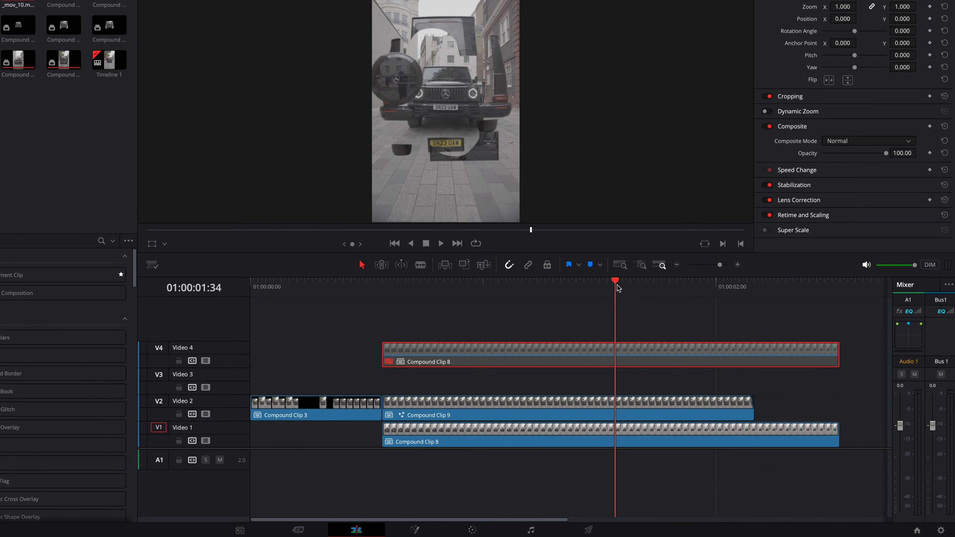
Split the Video 4 copy of Compound Clip 8 at 01:00:01:24, delete the part before the cut and re-enable the rest
left_click_drag(617, 286, 579, 290)
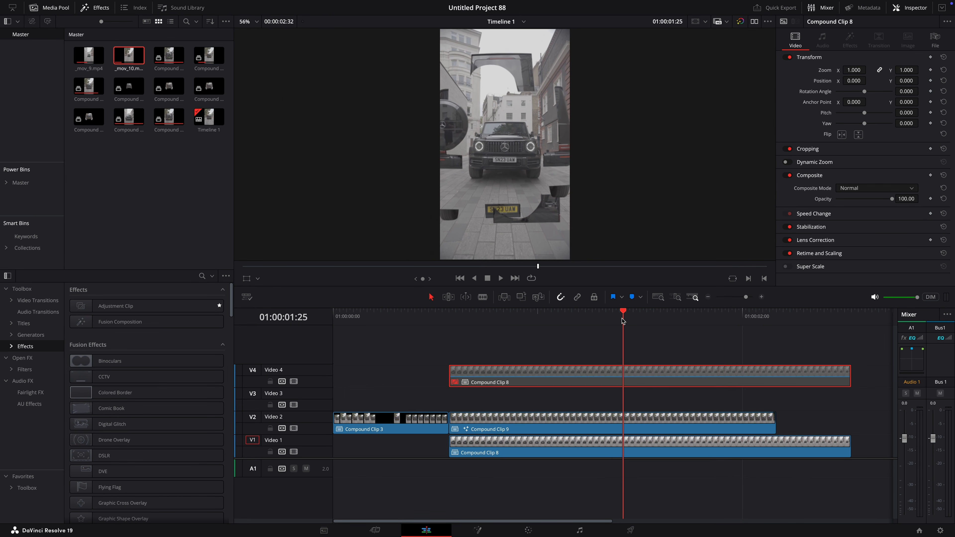
left_click_drag(622, 320, 618, 320)
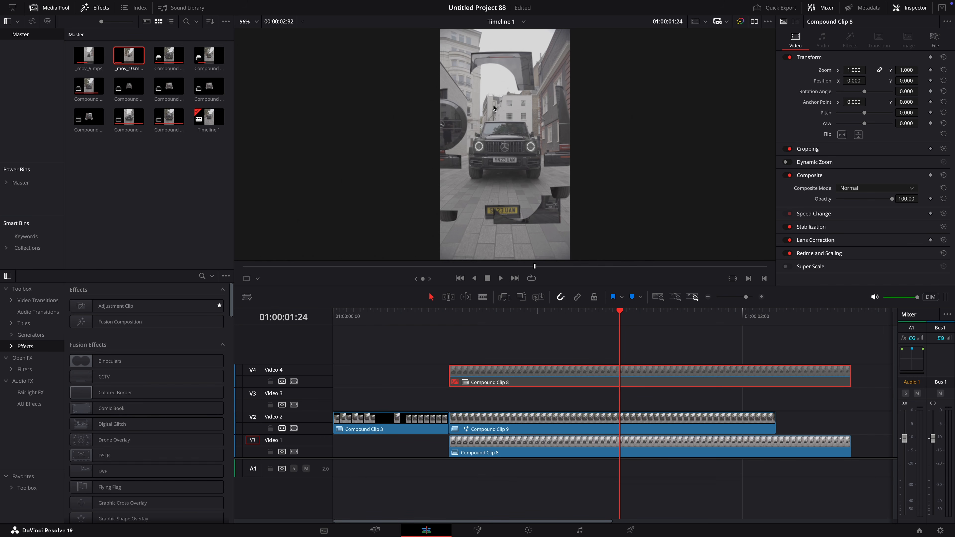
key("ctrl+b")
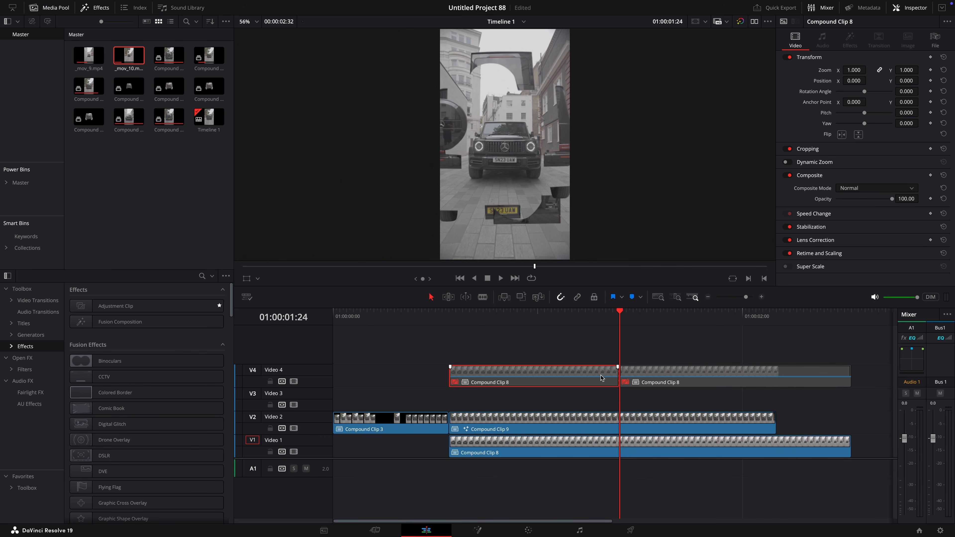
key("BackSpace")
left_click(641, 376)
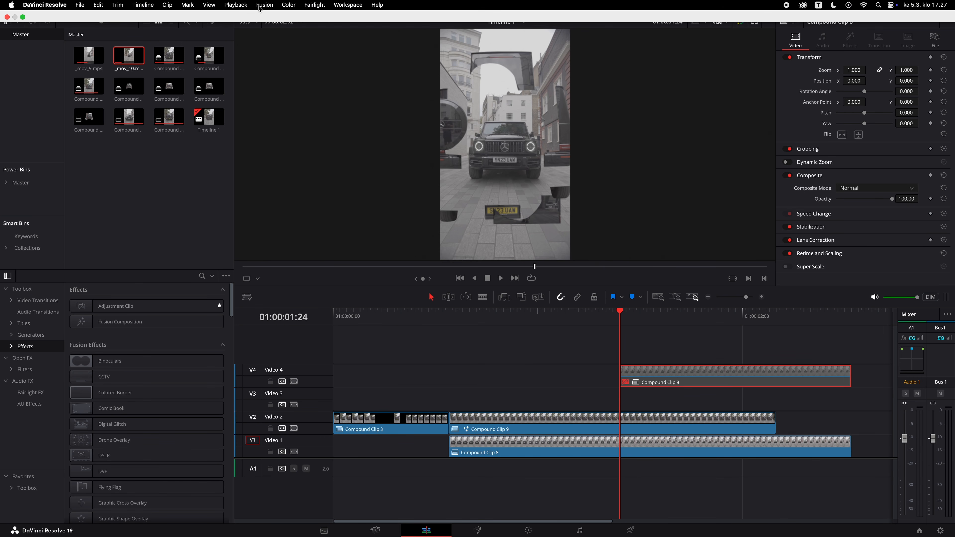
key("d")
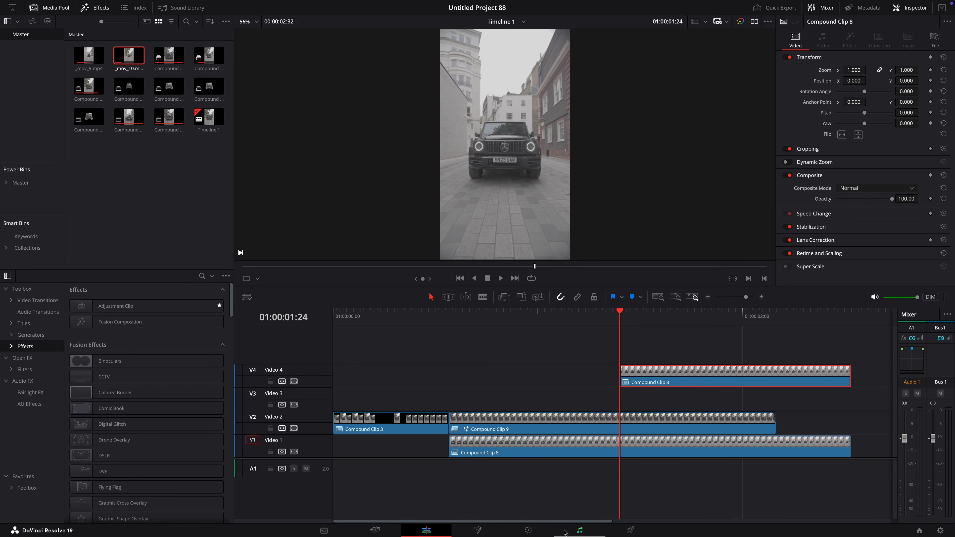
On the Color page, draw a closed curve window around the outline of the front-view car at 01:00:01:24
left_click(528, 530)
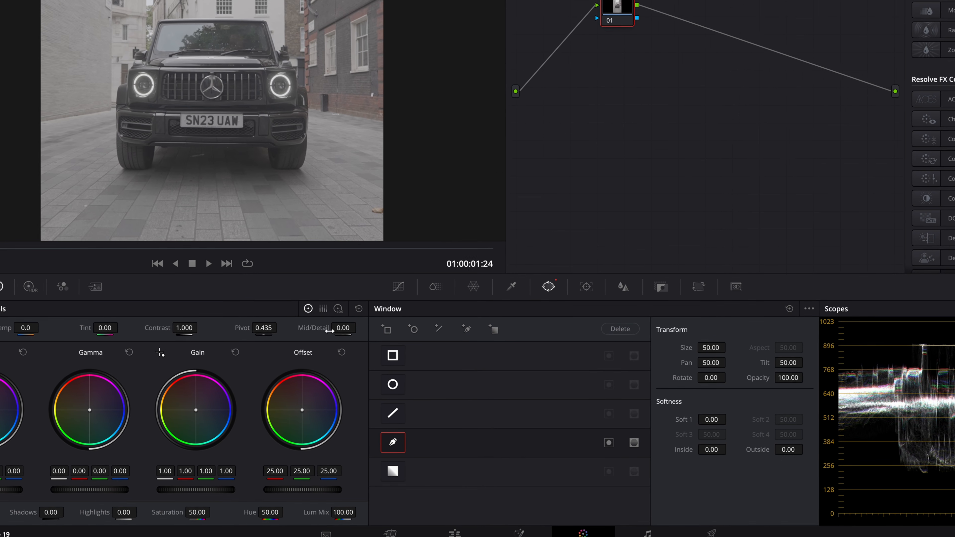
left_click(160, 20)
left_click(264, 20)
left_click(276, 50)
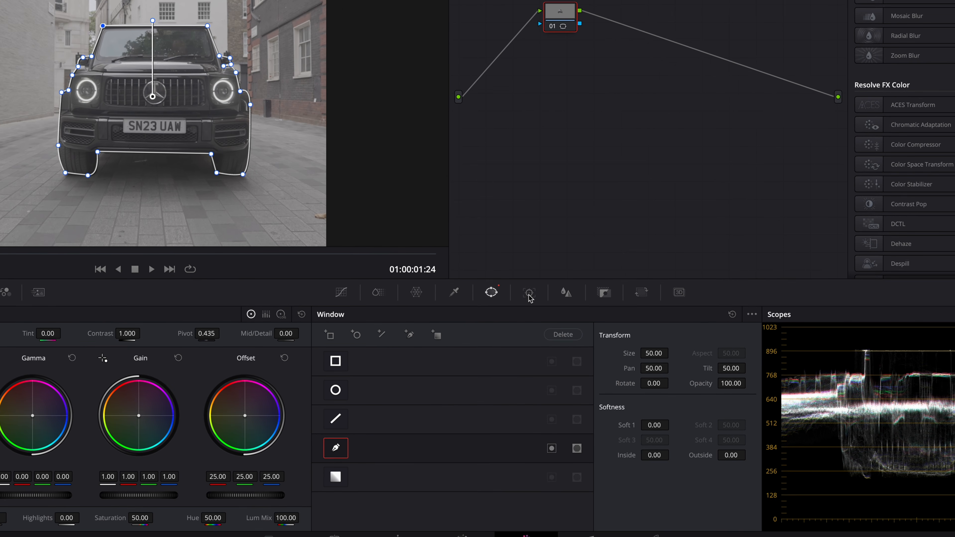
Track the car window forward through the clip, add an alpha output and connect node 01's alpha to it
left_click(529, 294)
left_click(376, 335)
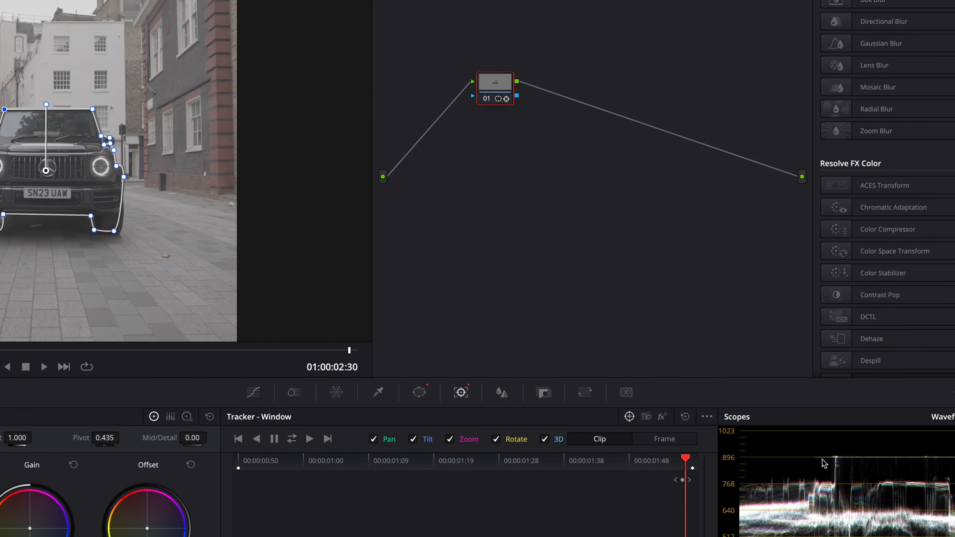
right_click(560, 114)
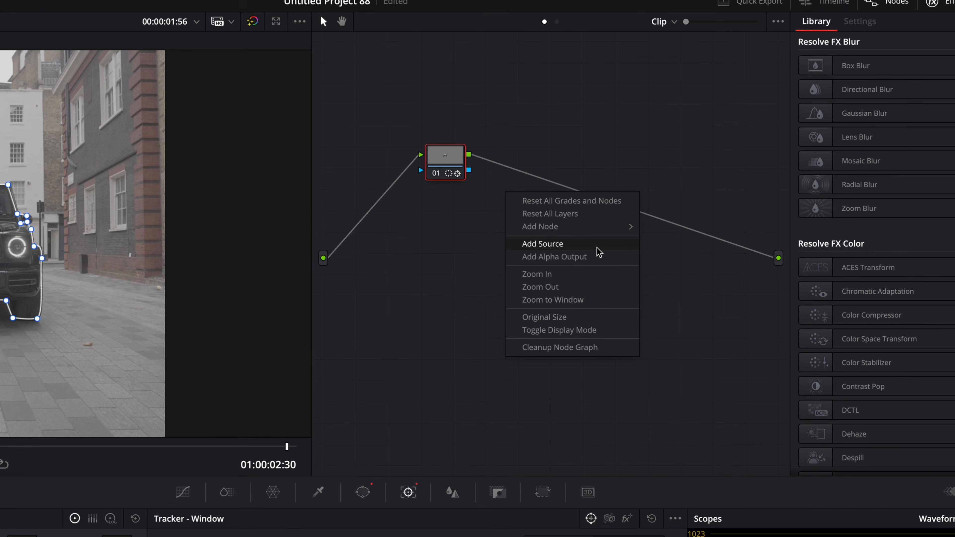
left_click(606, 173)
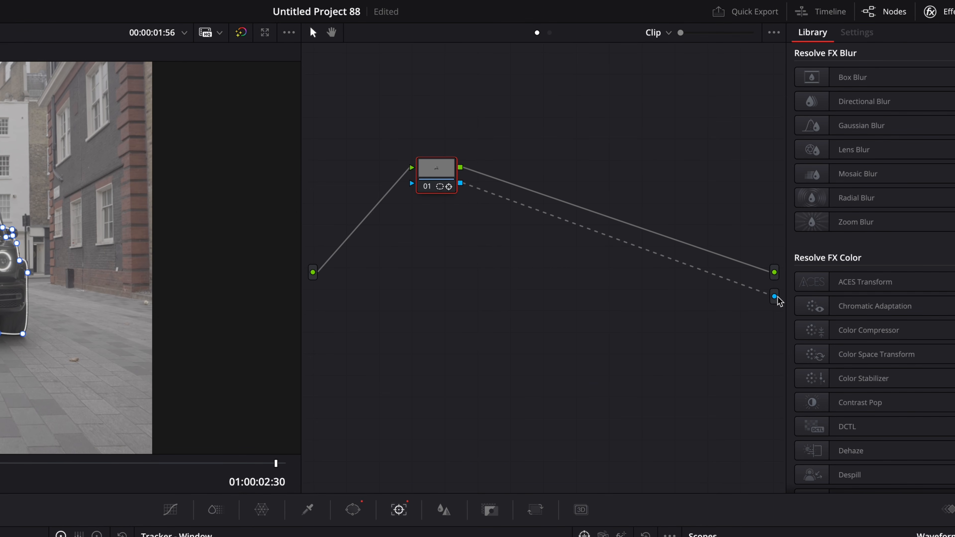
Set the curve window's softness to Inside 4.58 and Outside 1.58, and move the masked Compound Clip 8 down to Video 3 on the edit timeline
left_click(353, 509)
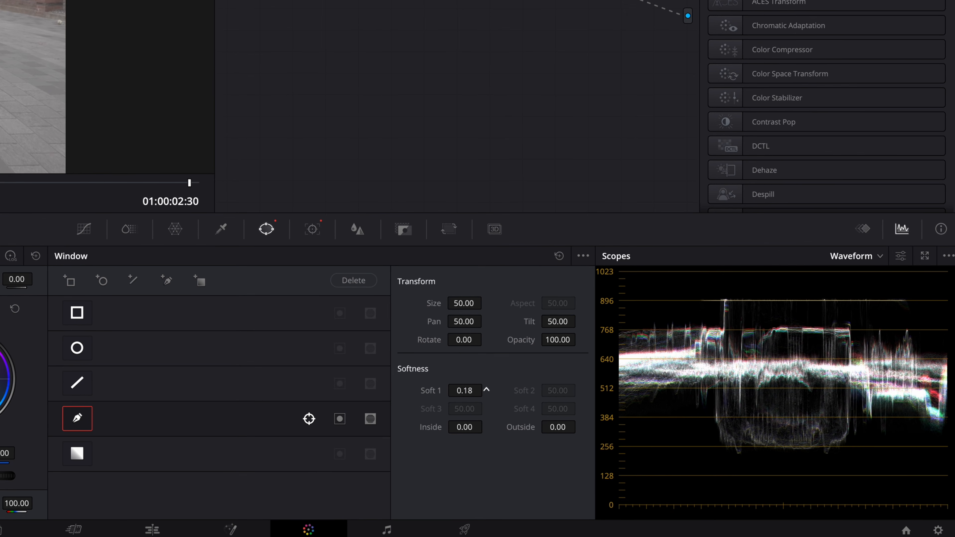
left_click_drag(486, 389, 485, 389)
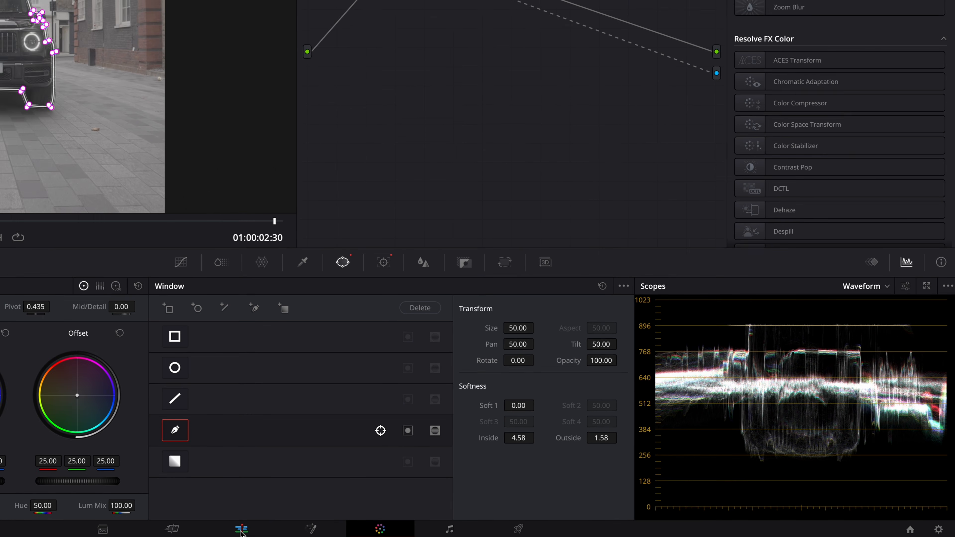
left_click(152, 528)
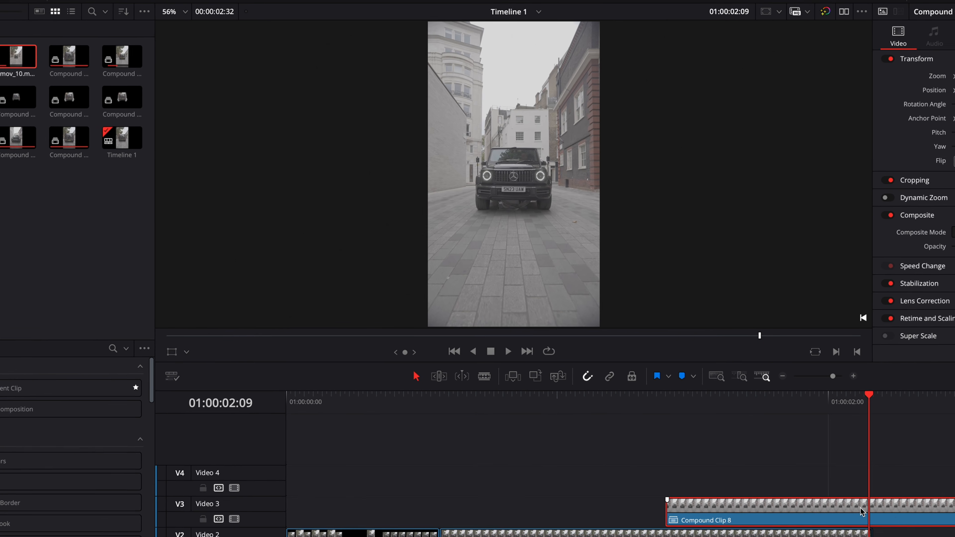
At frame 95 of Compound Clip 9, reduce the Size of Transform1_3 and Transform1, and play the edit timeline from the start
left_click_drag(917, 130, 908, 131)
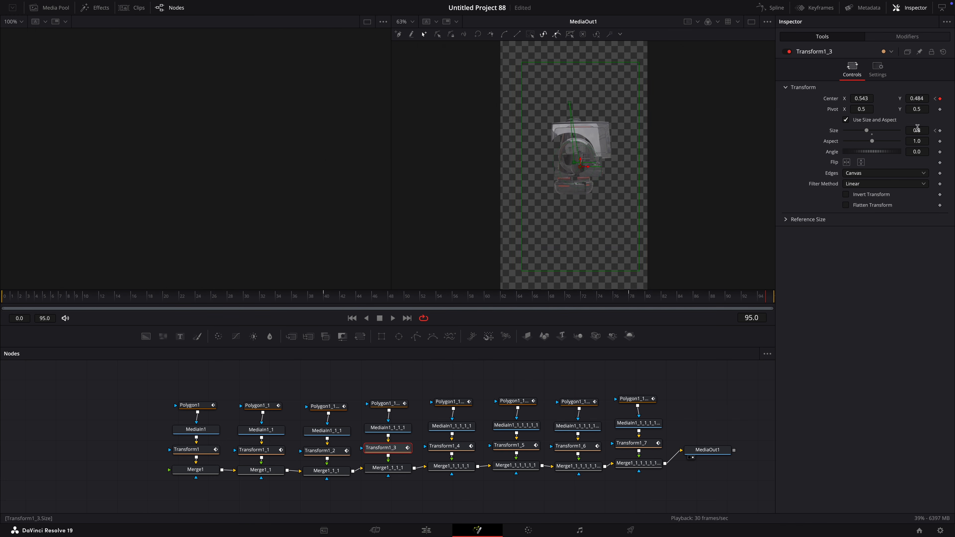
left_click(259, 450)
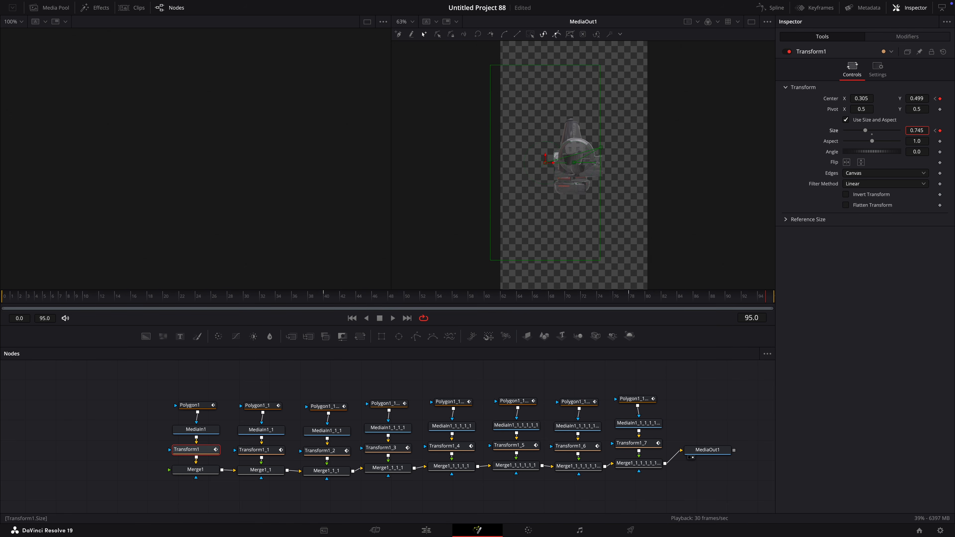
left_click(259, 450)
left_click(438, 532)
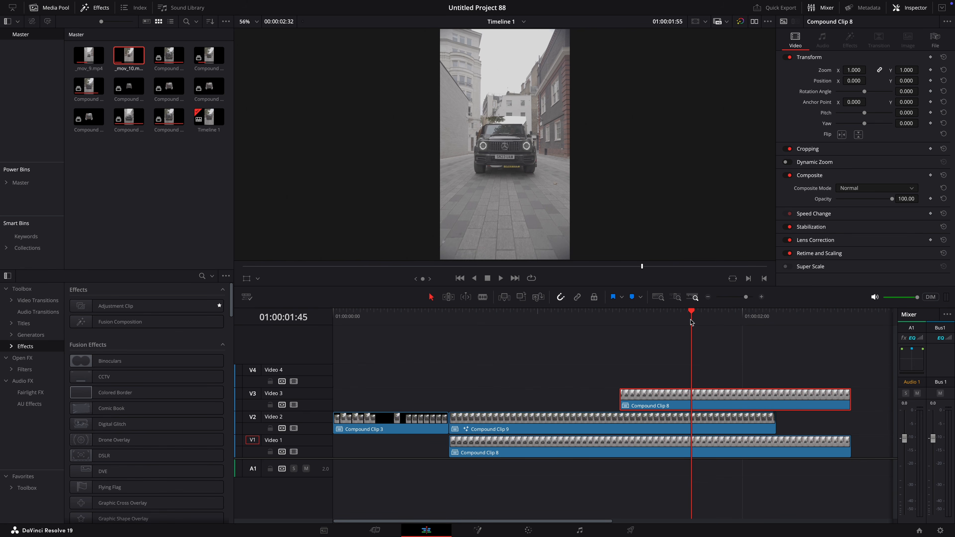
left_click_drag(691, 321, 333, 316)
key("space")
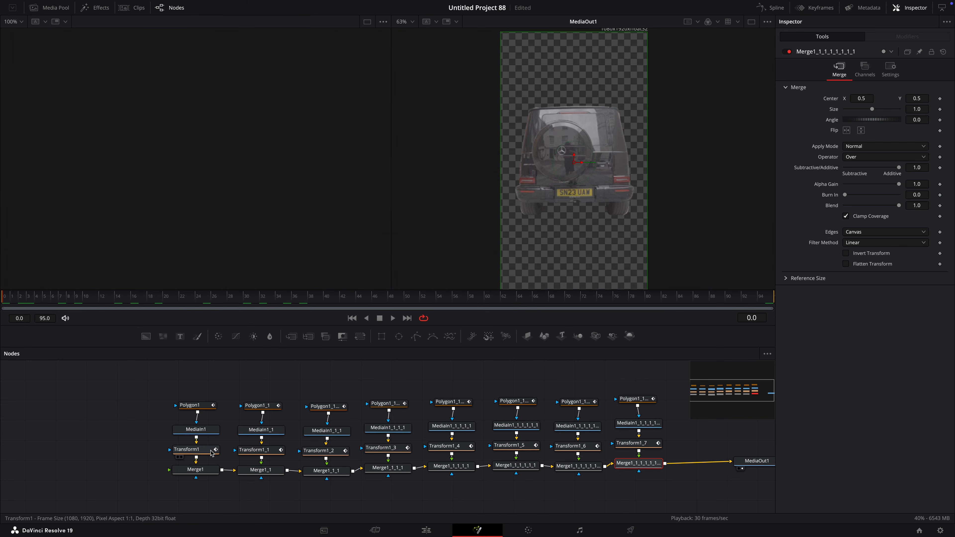
In Compound Clip 9's Fusion composition, enable Motion Blur on Transform1 with Quality 10 and Shutter Angle 360
left_click(211, 453)
left_click(877, 71)
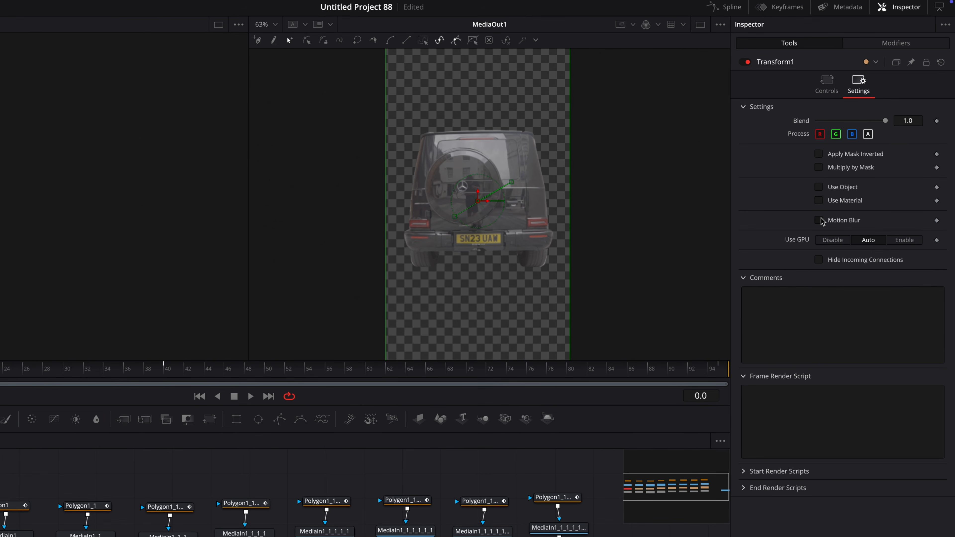
left_click(820, 220)
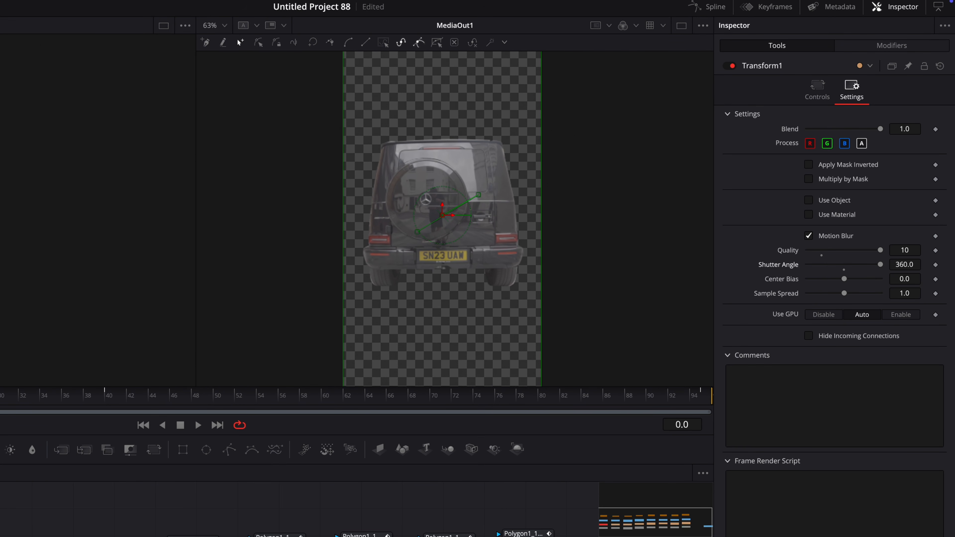
Enable Motion Blur on Transform1_1
left_click(121, 535)
left_click(852, 90)
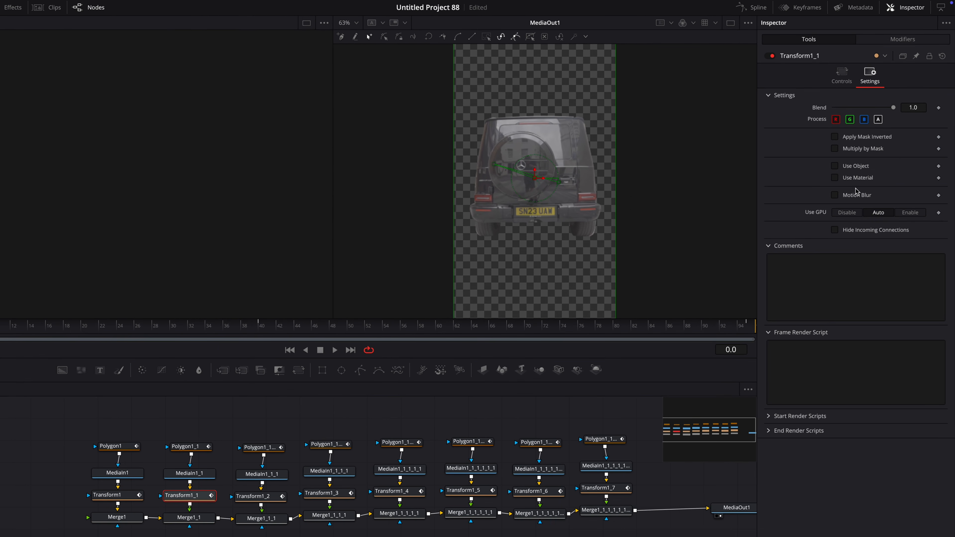
left_click(856, 193)
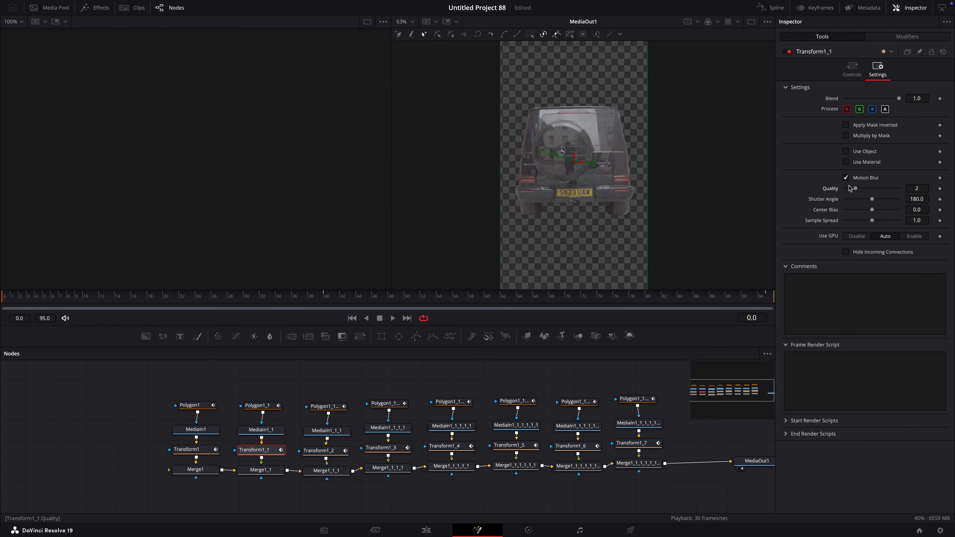